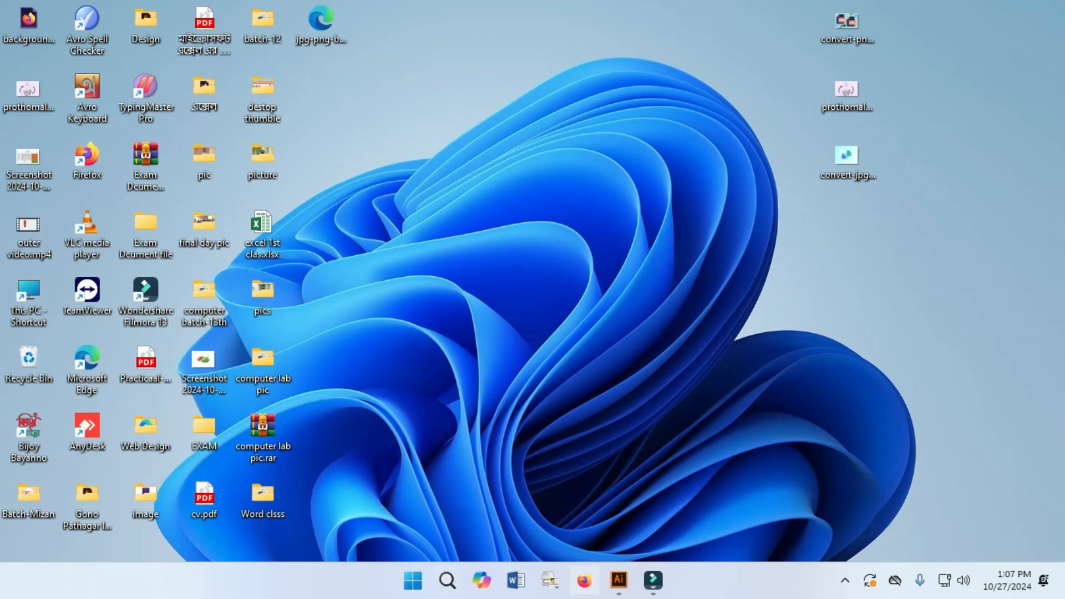
# Step: Open Firefox, search Google for "প্রথম আলো", and open the Prothom Alo news site
pyautogui.click(584, 580)
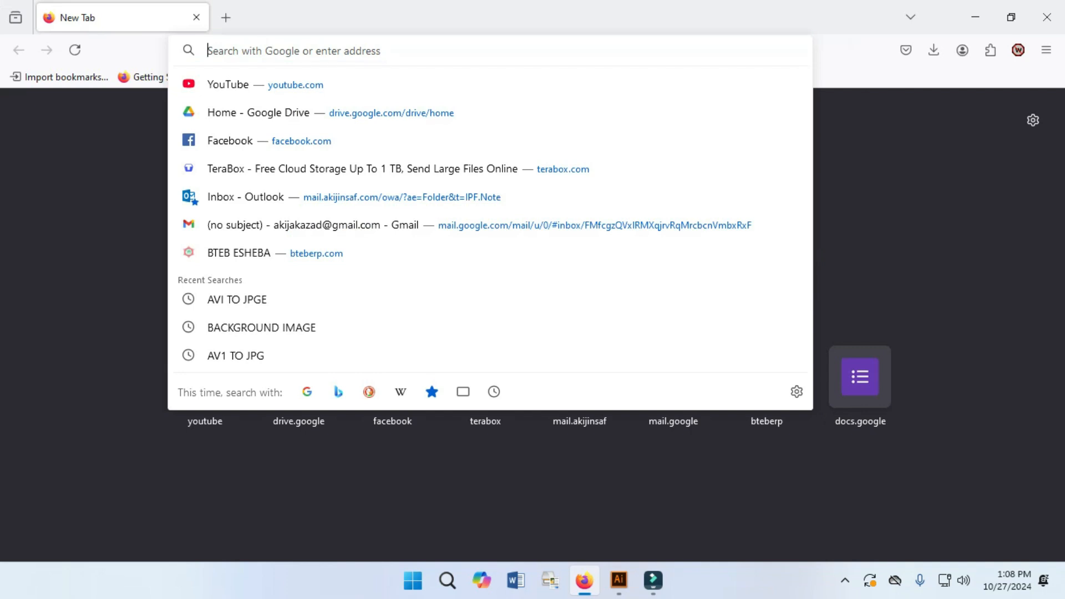
pyautogui.write('PR')
pyautogui.press('BackSpace')
pyautogui.write('P')
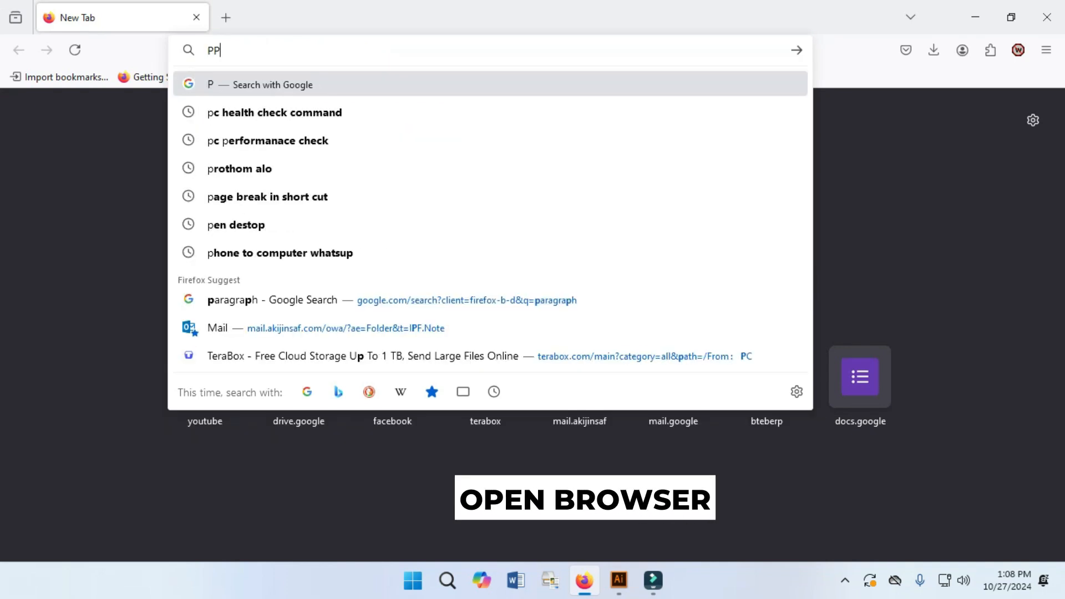
pyautogui.write('RT')
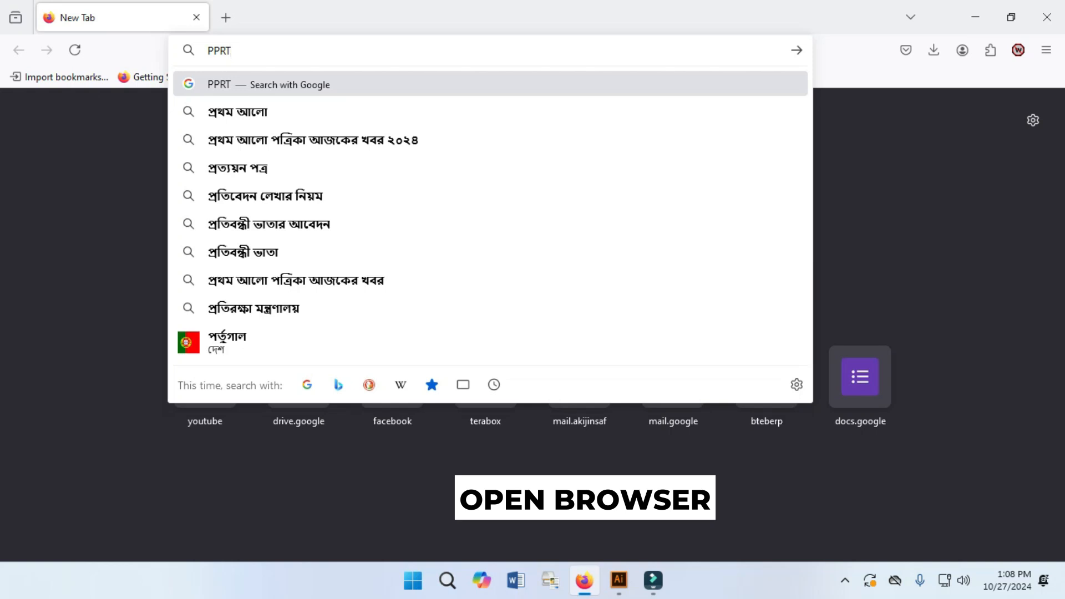
pyautogui.press('Down')
pyautogui.press('Return')
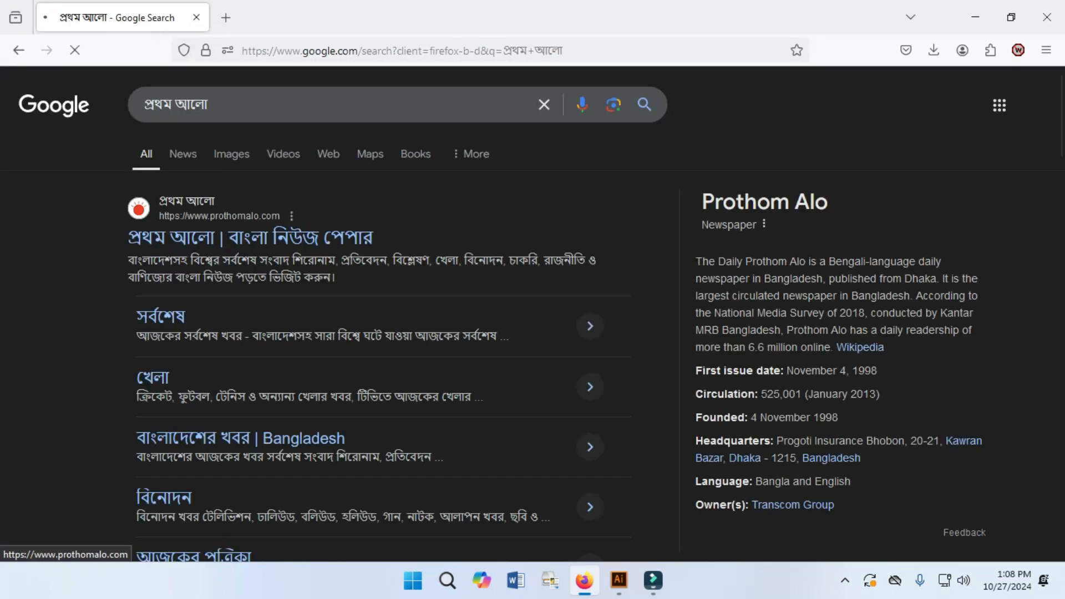
pyautogui.click(344, 239)
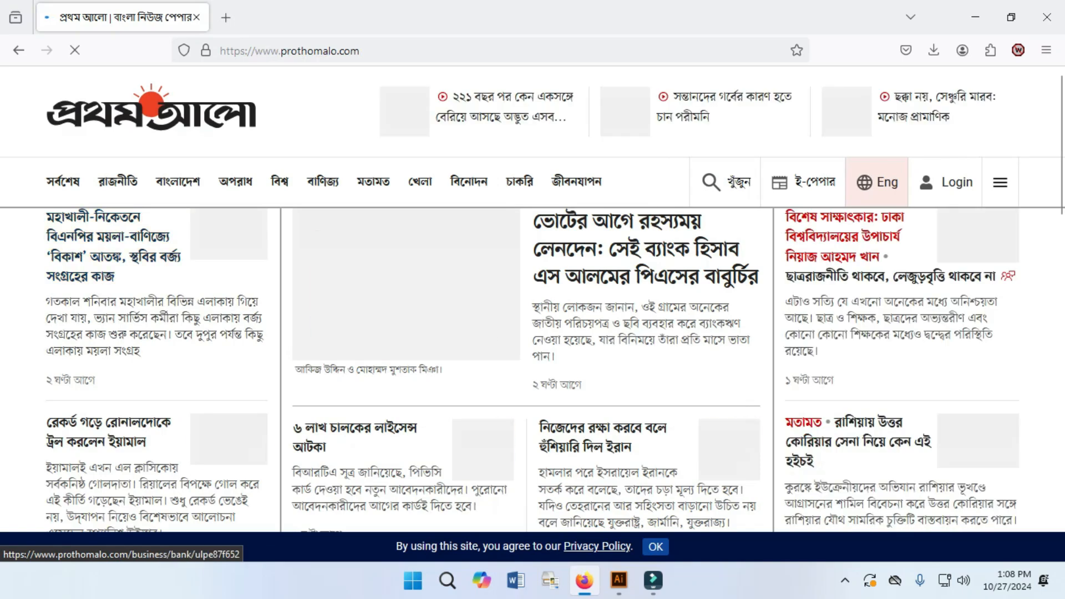
# Step: Open the Prothom Alo article illustrated with the High Court building and bring its main photo into view
pyautogui.scroll(-3, 344, 238)
pyautogui.scroll(-4, 344, 239)
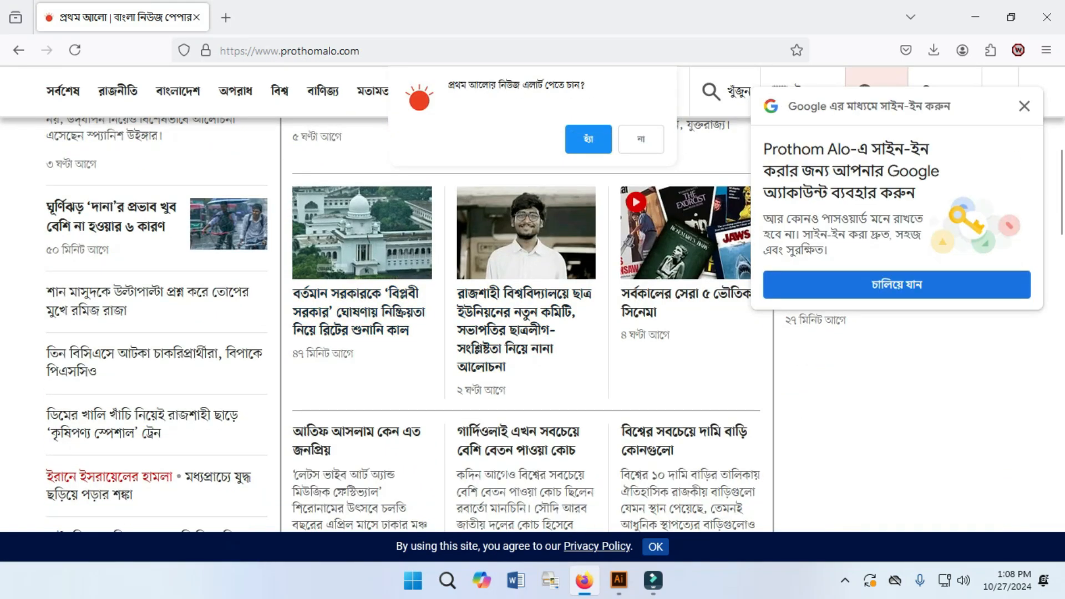
pyautogui.click(344, 238)
pyautogui.scroll(-5, 396, 277)
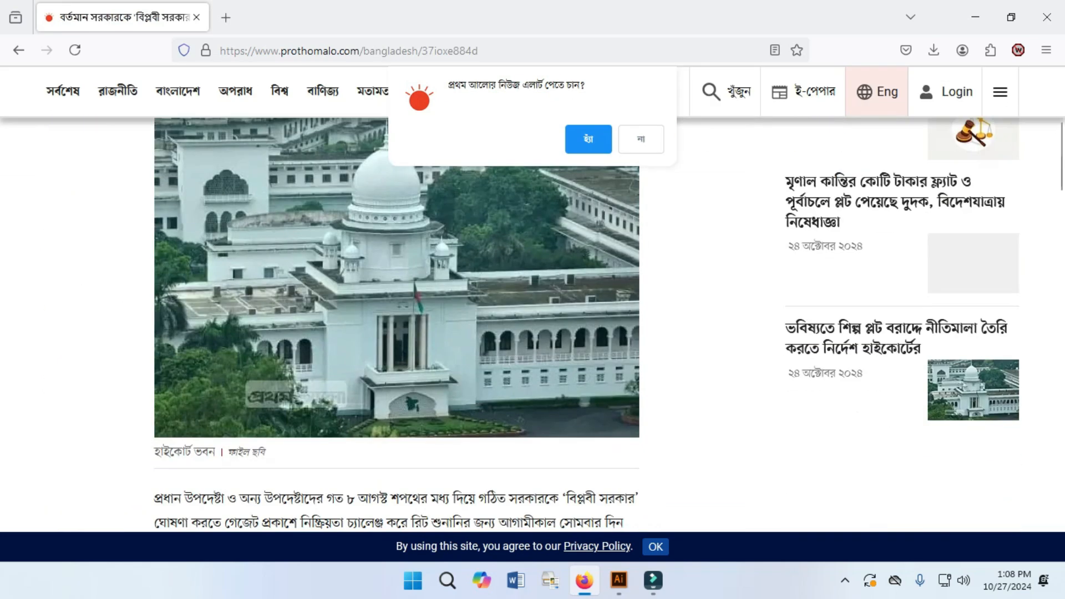
# Step: Save the High Court building photo to the Desktop in WebP format and close the browser
pyautogui.rightClick(343, 233)
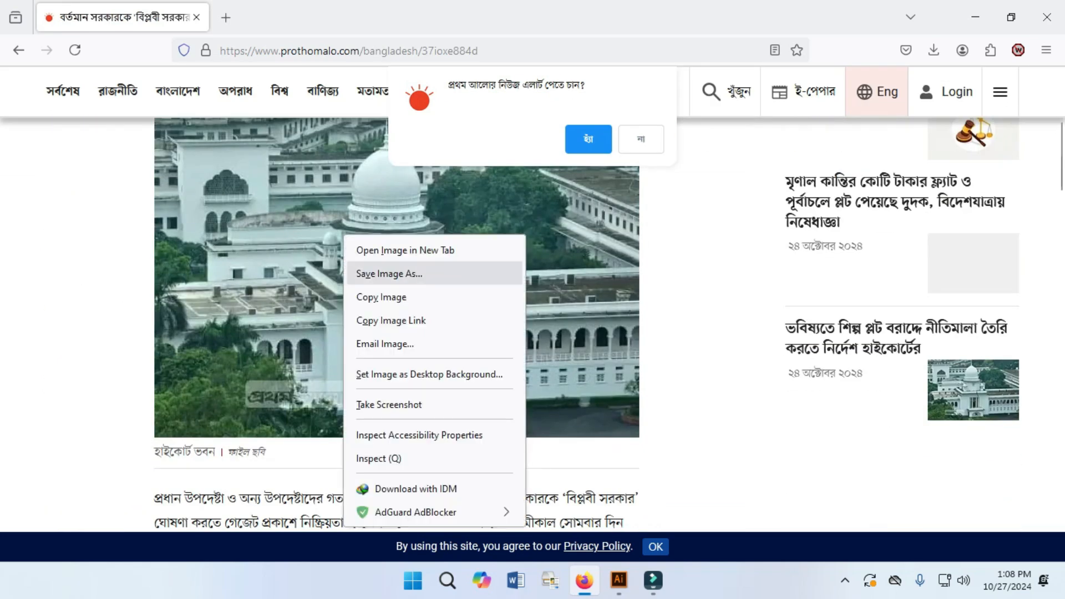
pyautogui.click(388, 273)
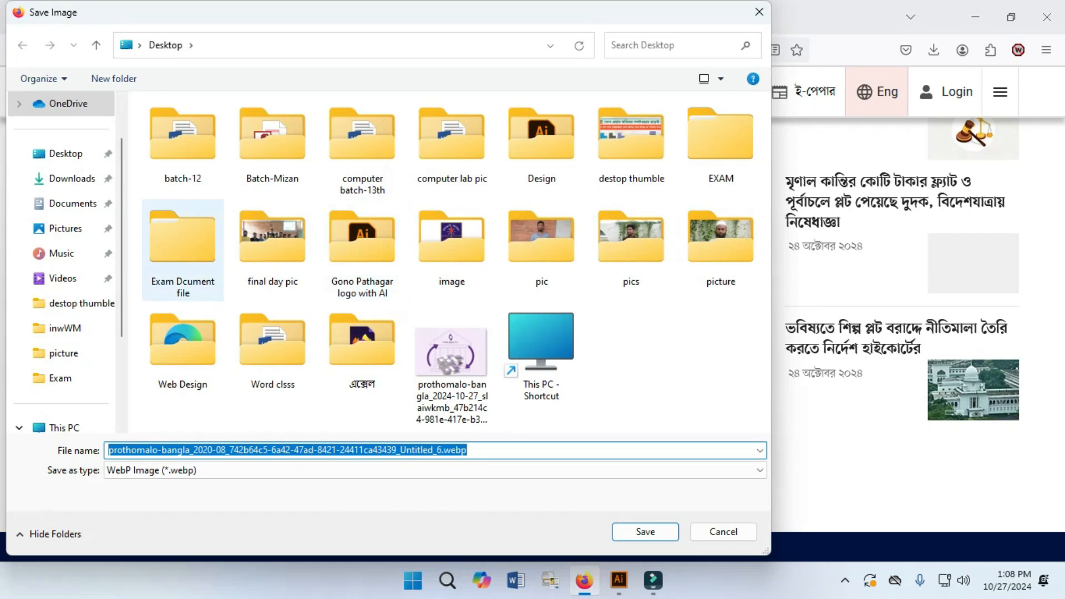
pyautogui.click(61, 153)
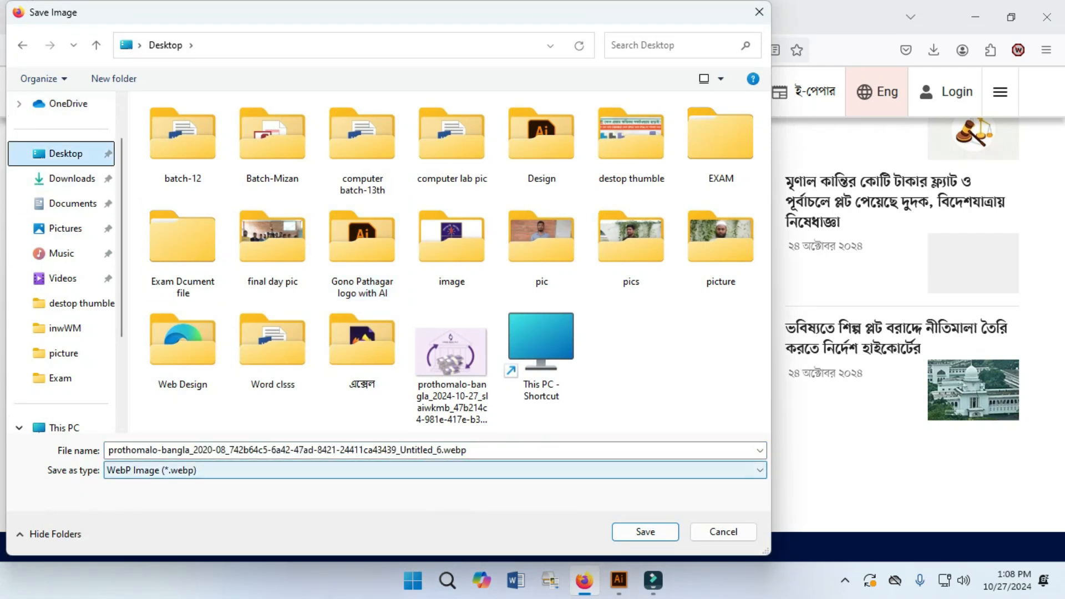
pyautogui.press('Tab')
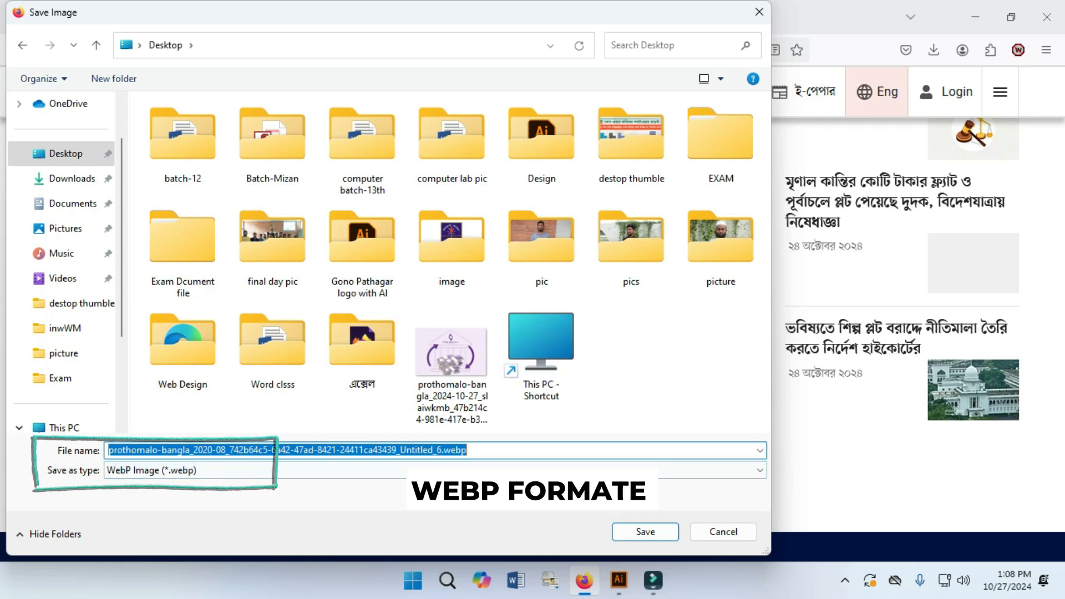
pyautogui.press('Tab')
pyautogui.hotkey('alt', 'Down')
pyautogui.press('Return')
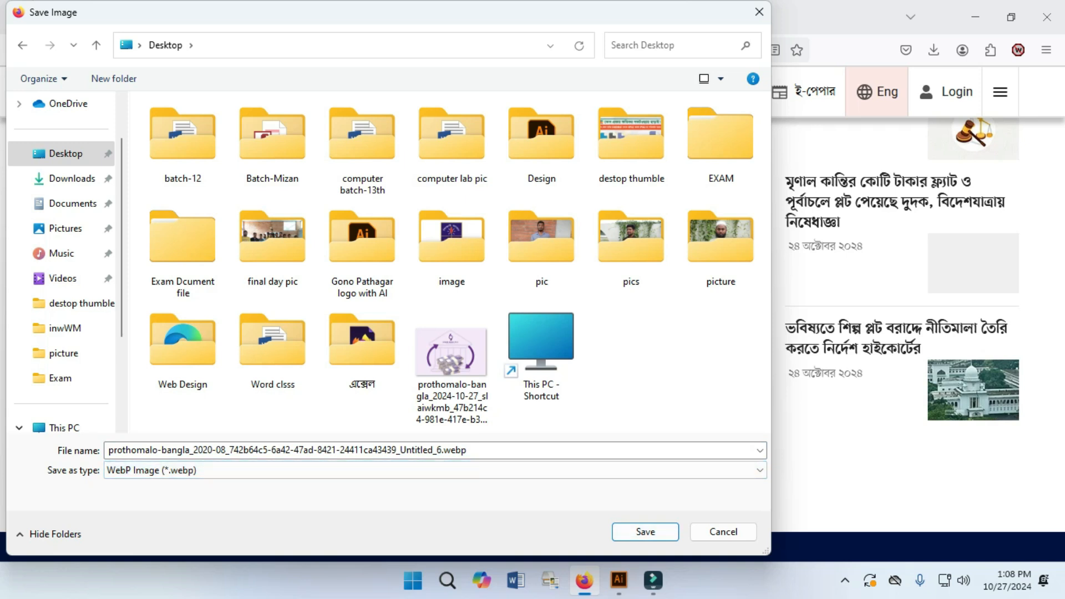
pyautogui.press('Return')
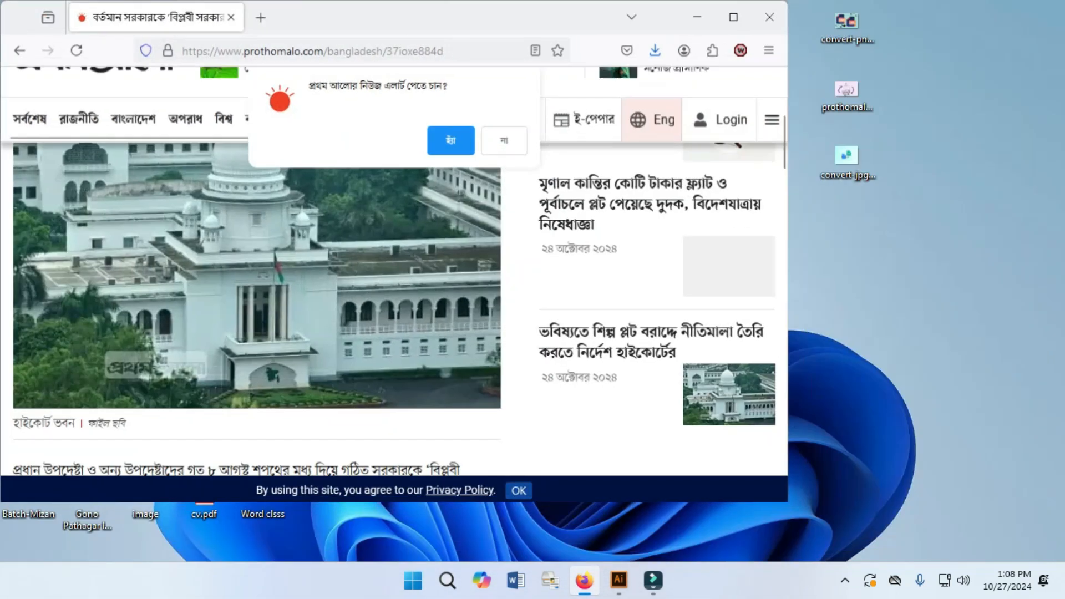
pyautogui.click(1011, 17)
pyautogui.click(760, 18)
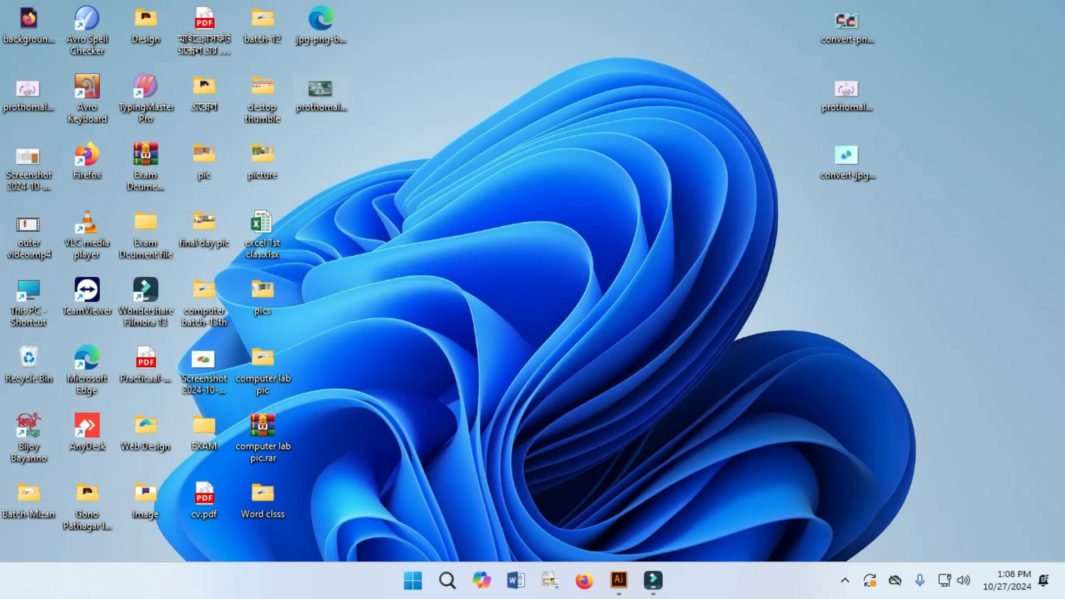
# Step: Check the file type in the downloaded photo's properties, and move the file to an empty area of the desktop
pyautogui.rightClick(322, 90)
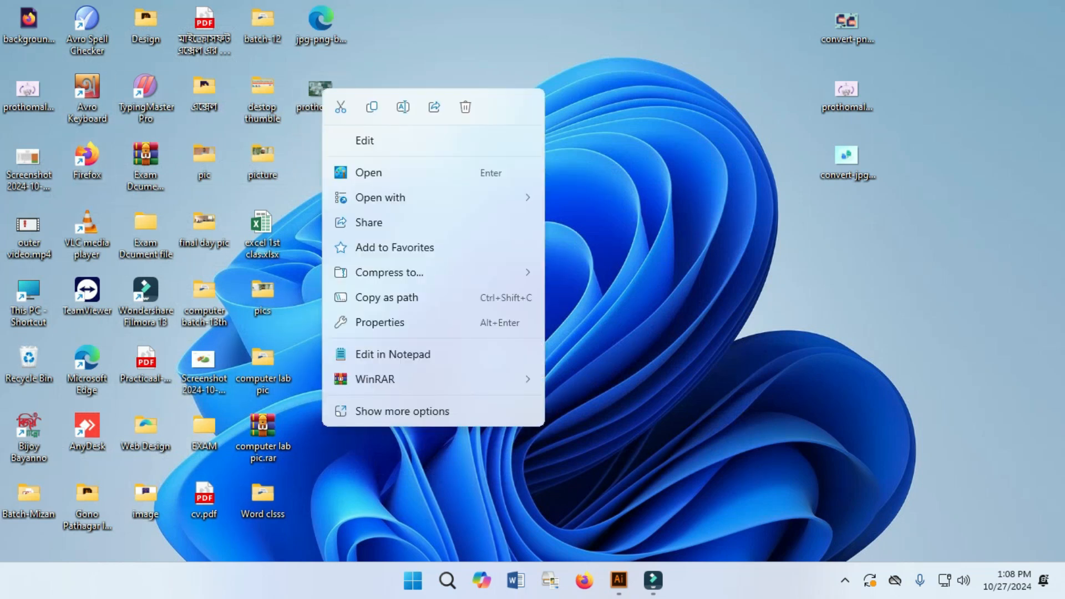
pyautogui.click(454, 410)
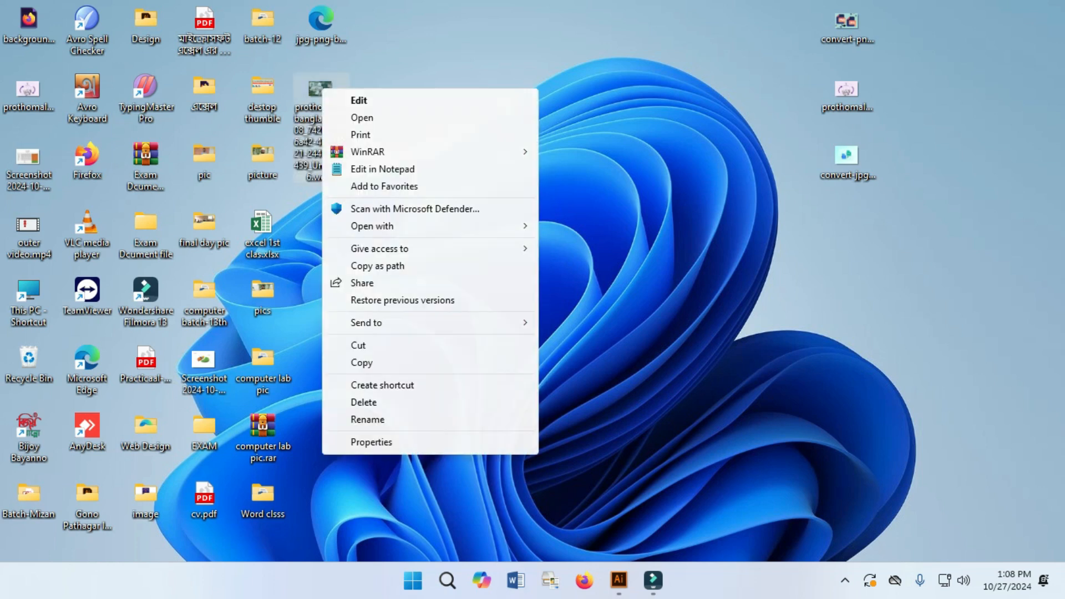
pyautogui.click(371, 442)
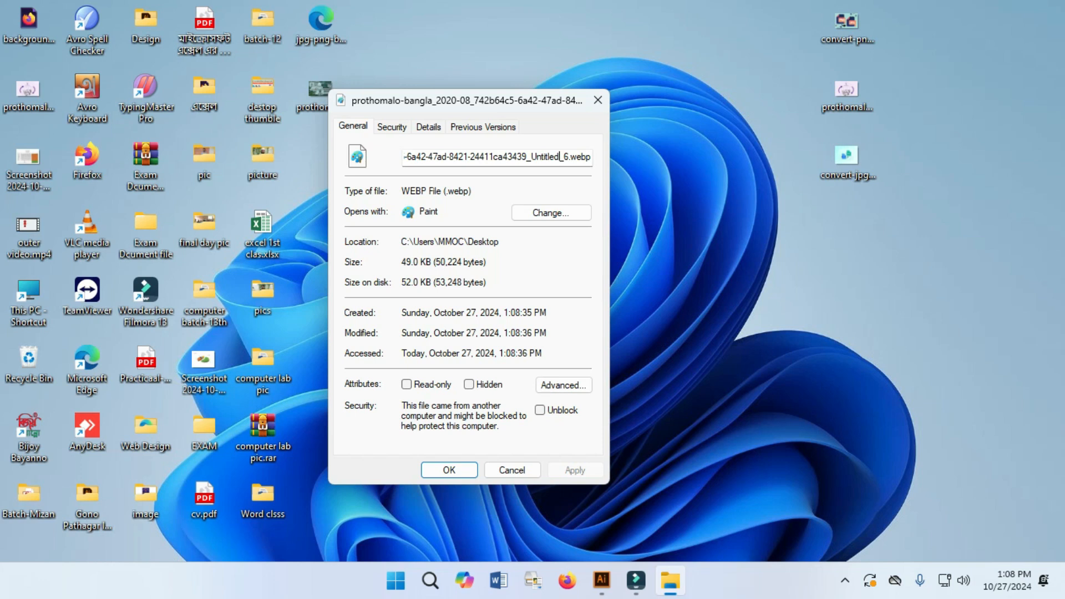
pyautogui.moveTo(559, 157); pyautogui.dragTo(591, 158)
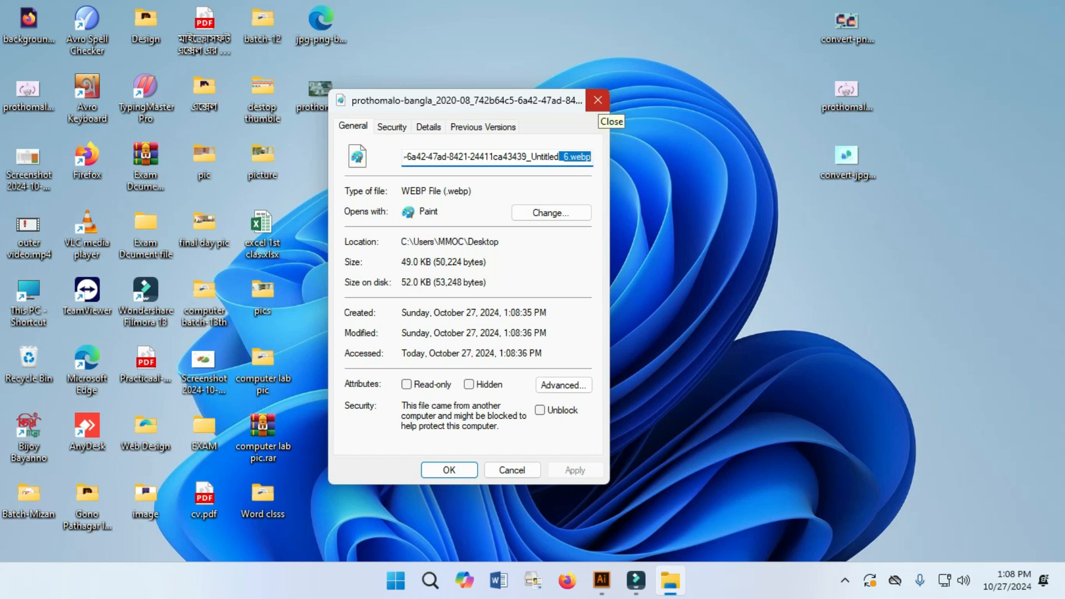
pyautogui.click(598, 100)
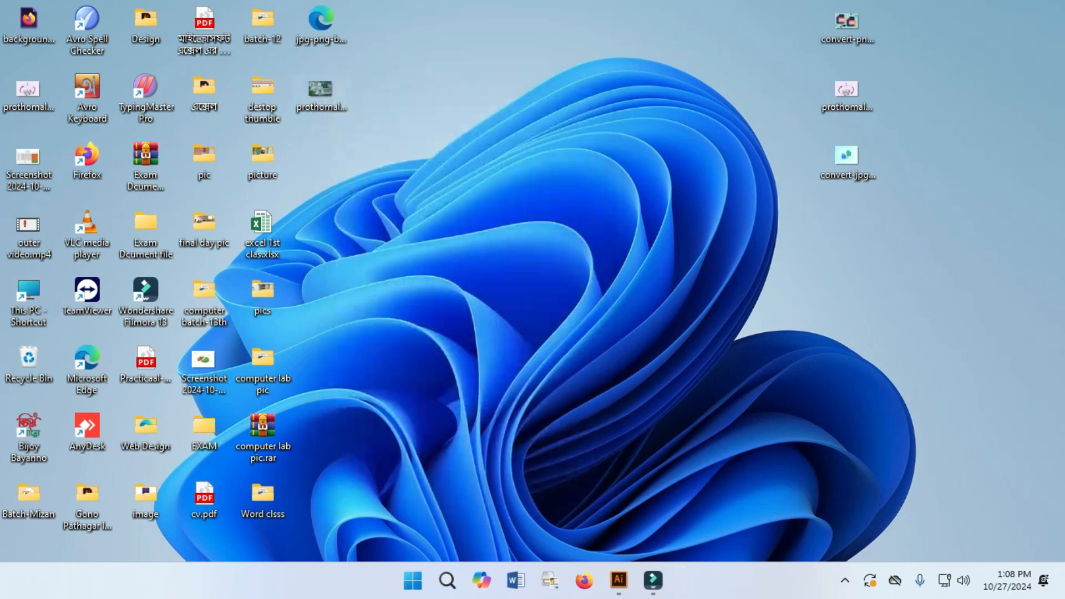
pyautogui.moveTo(325, 94); pyautogui.dragTo(729, 292)
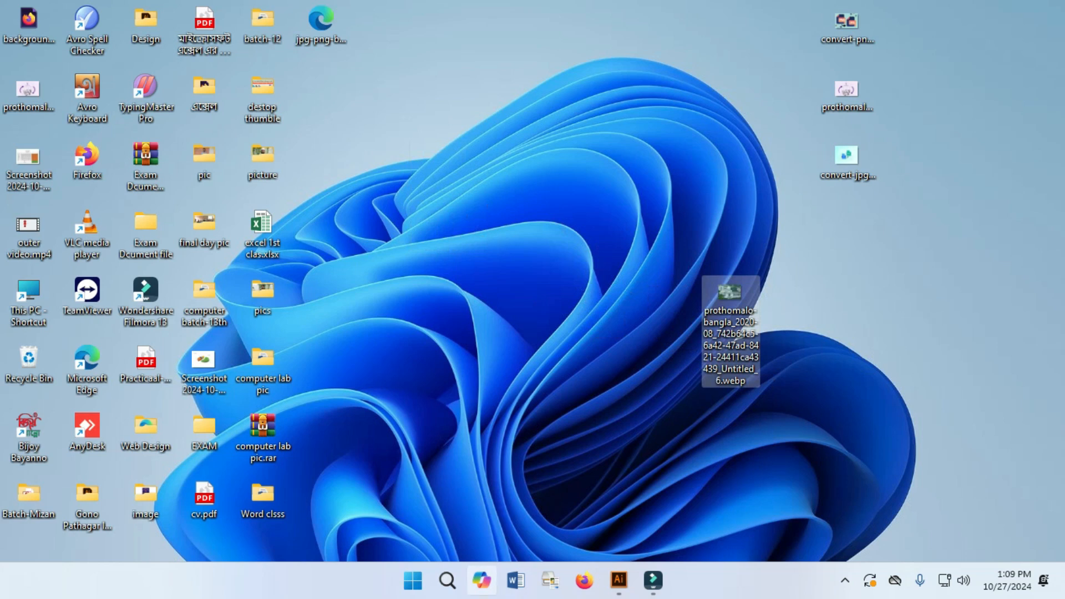
# Step: Search Windows for Paint and open the app
pyautogui.click(447, 580)
pyautogui.write('aint')
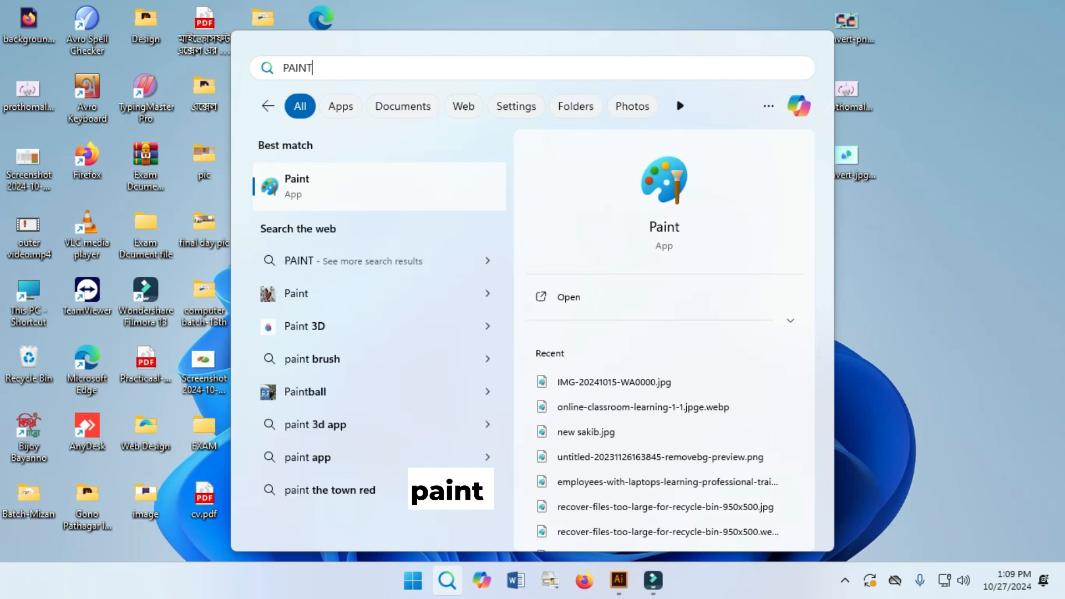
pyautogui.press('Return')
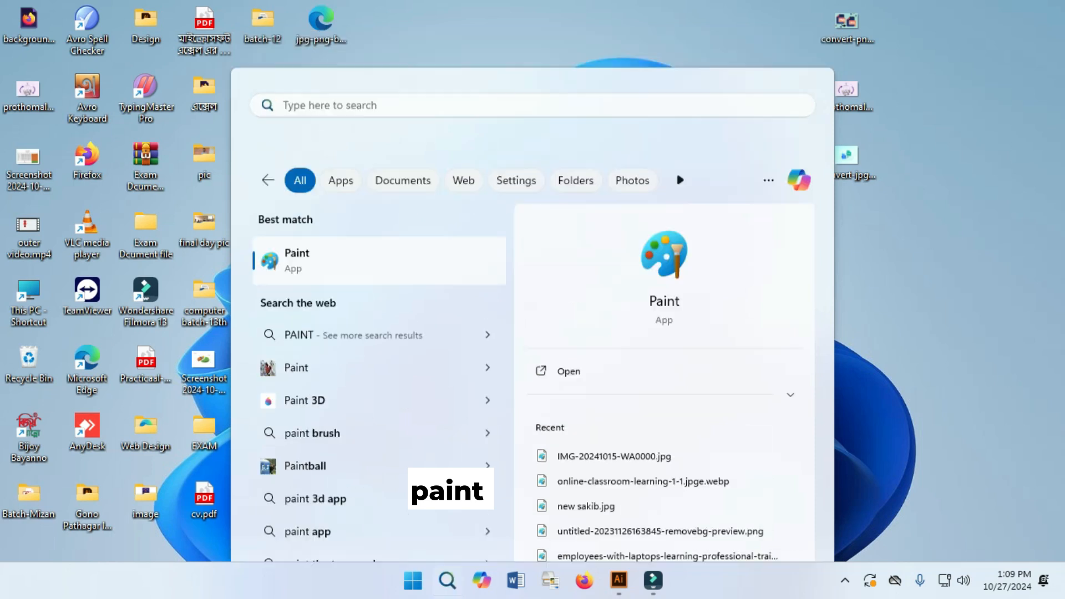
# Step: Open the downloaded High Court WebP image from the Desktop in Paint
pyautogui.hotkey('alt', 'f')
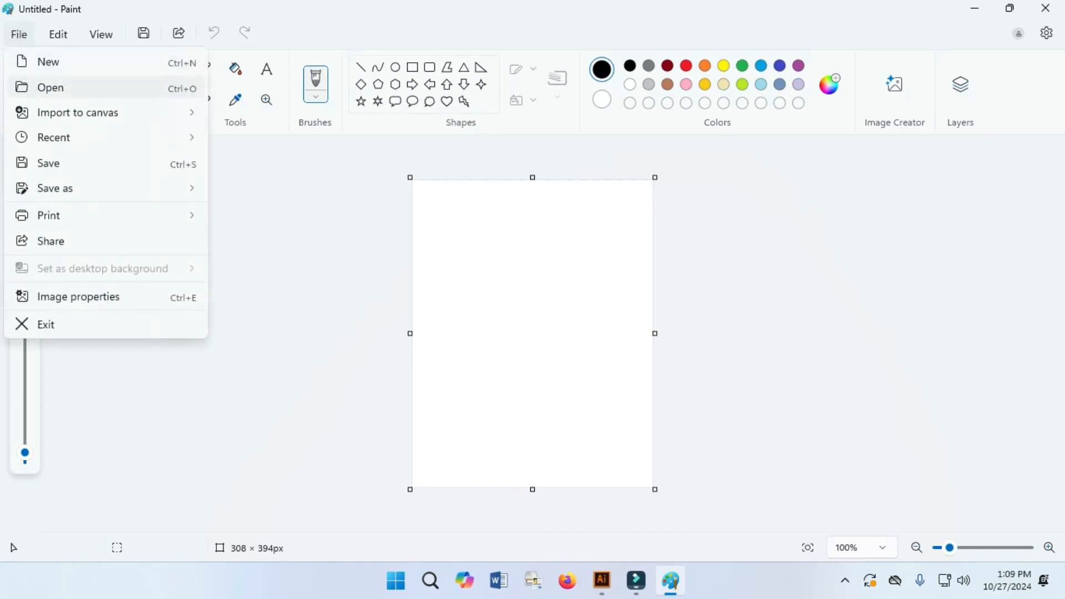
pyautogui.press('Return')
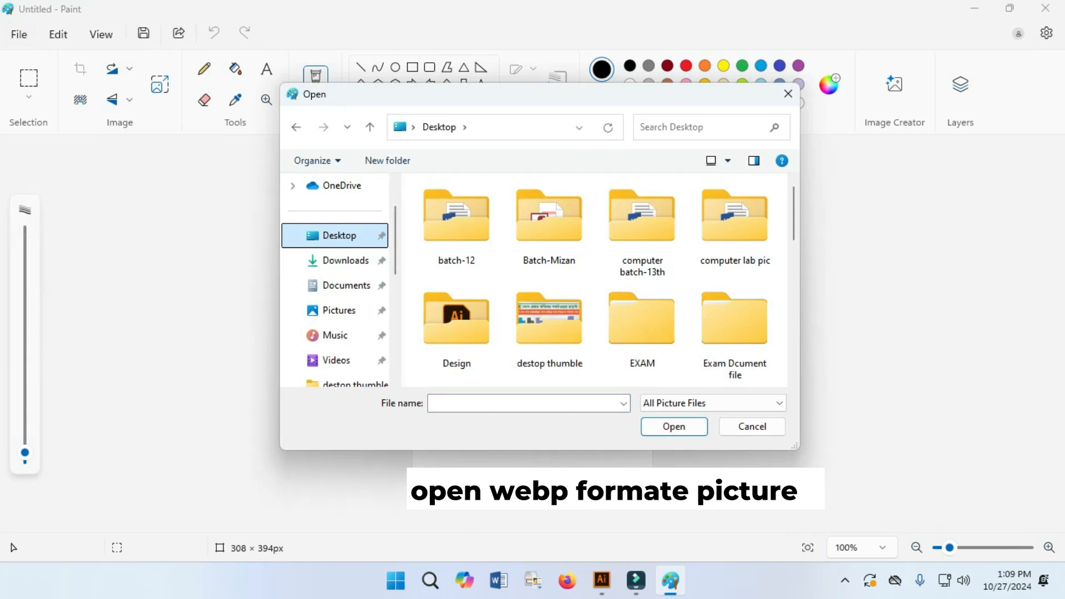
pyautogui.scroll(-5, 549, 311)
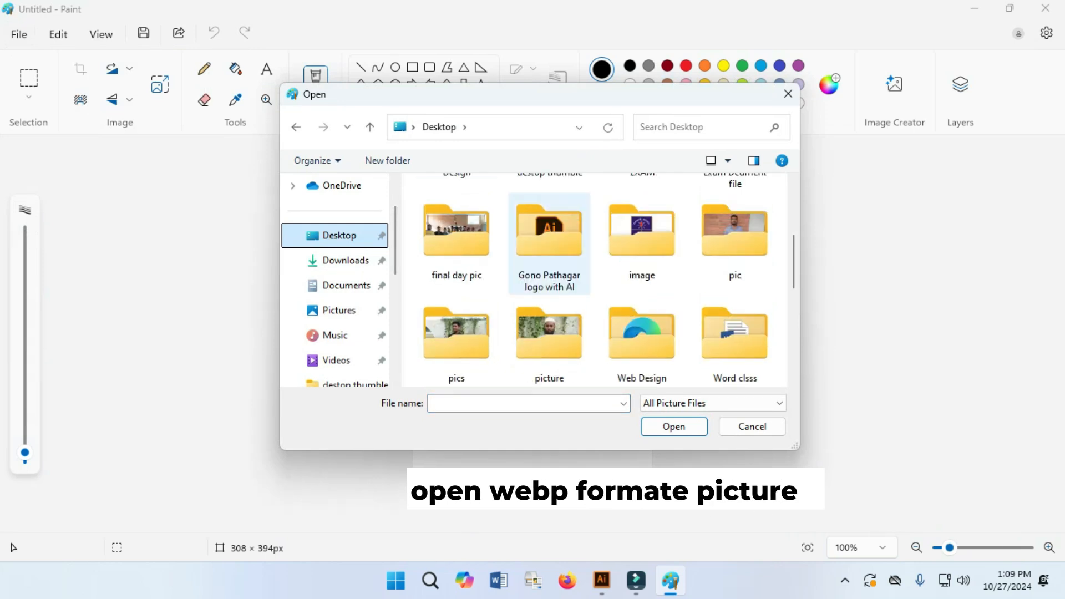
pyautogui.scroll(-3, 549, 310)
pyautogui.scroll(1, 642, 238)
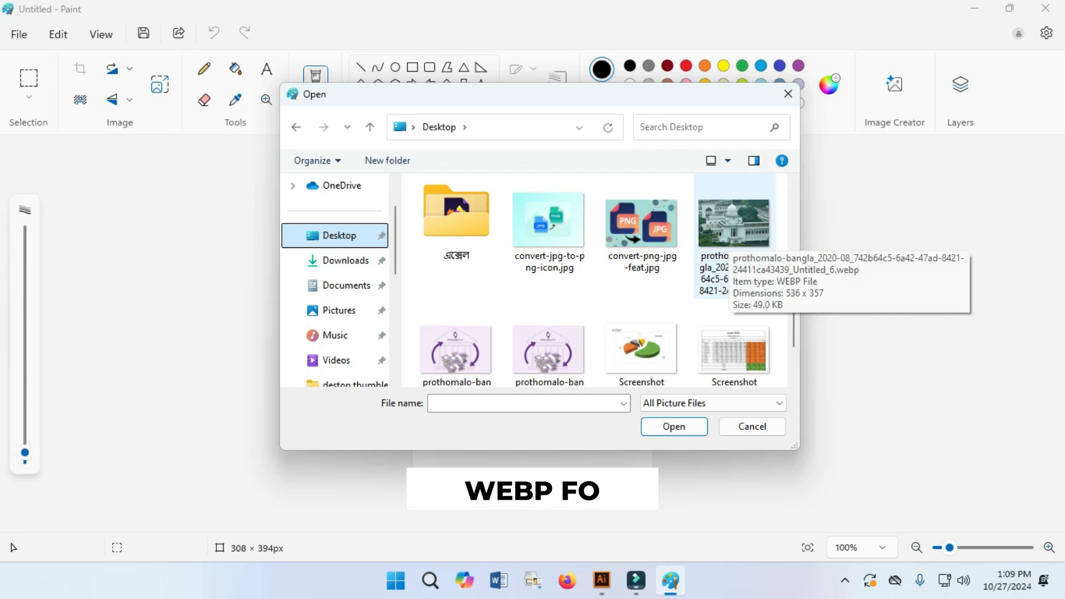
pyautogui.click(733, 233)
pyautogui.click(674, 426)
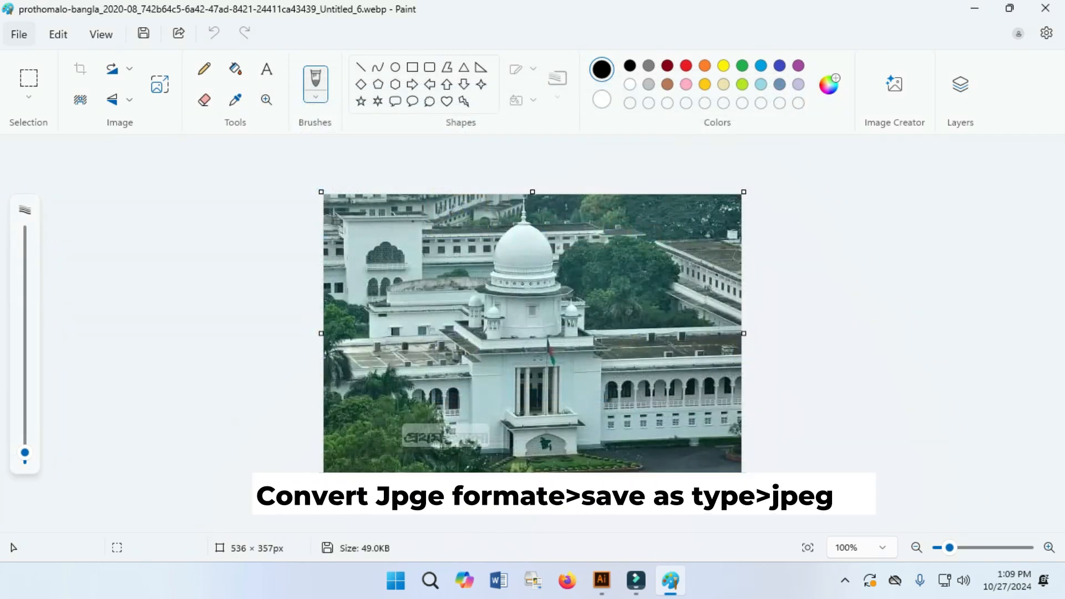
# Step: Save the image to the Desktop as a JPEG picture named prothomalo-.jpg and return to the desktop
pyautogui.click(19, 34)
pyautogui.moveTo(55, 188)
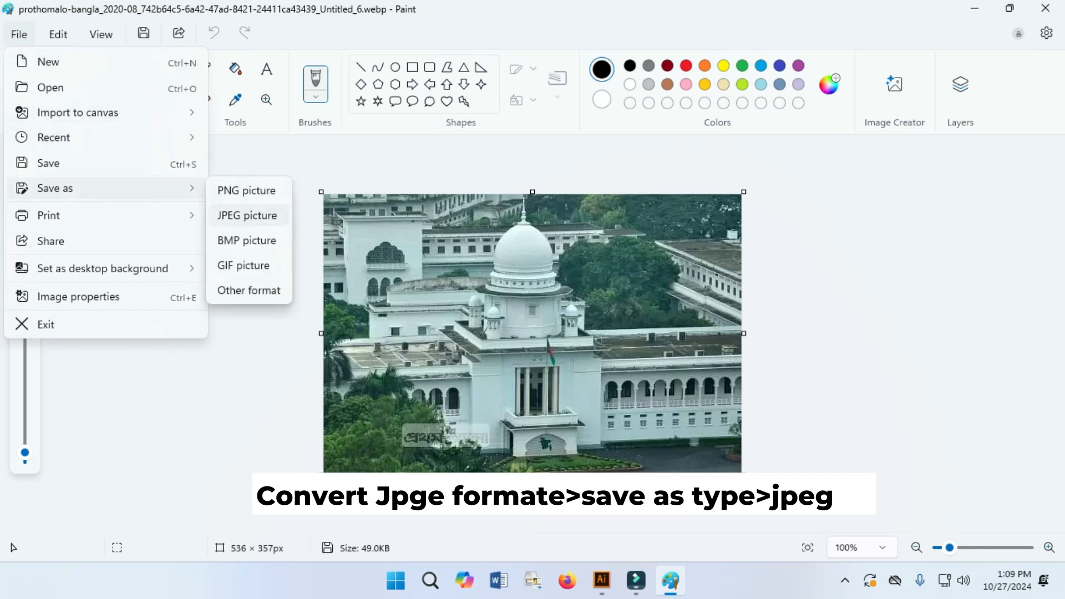
pyautogui.click(247, 216)
pyautogui.write('prothomalo-b')
pyautogui.press('BackSpace')
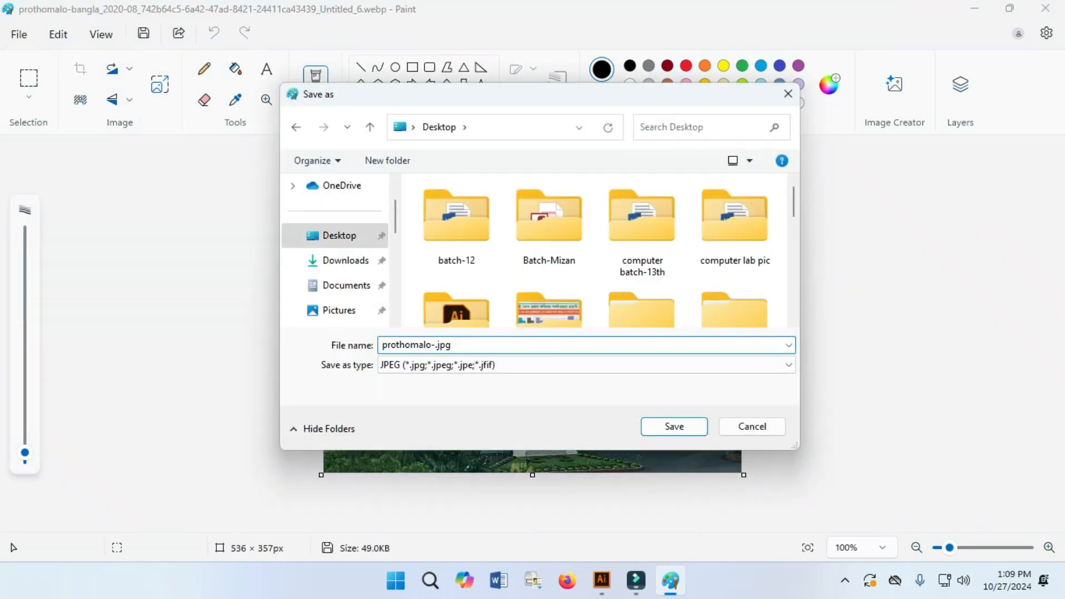
pyautogui.press('Return')
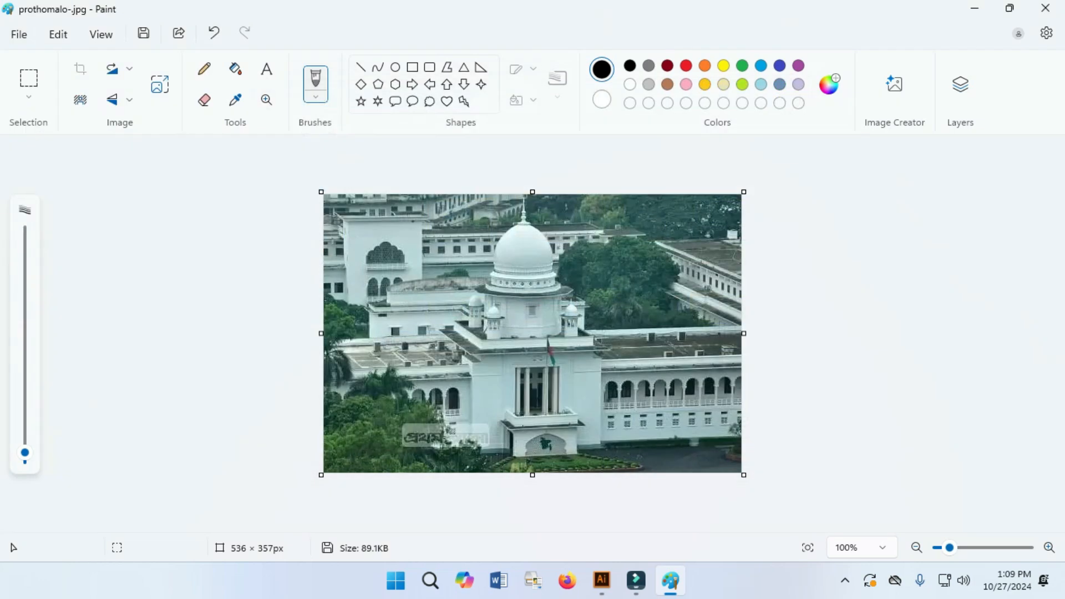
pyautogui.click(1045, 8)
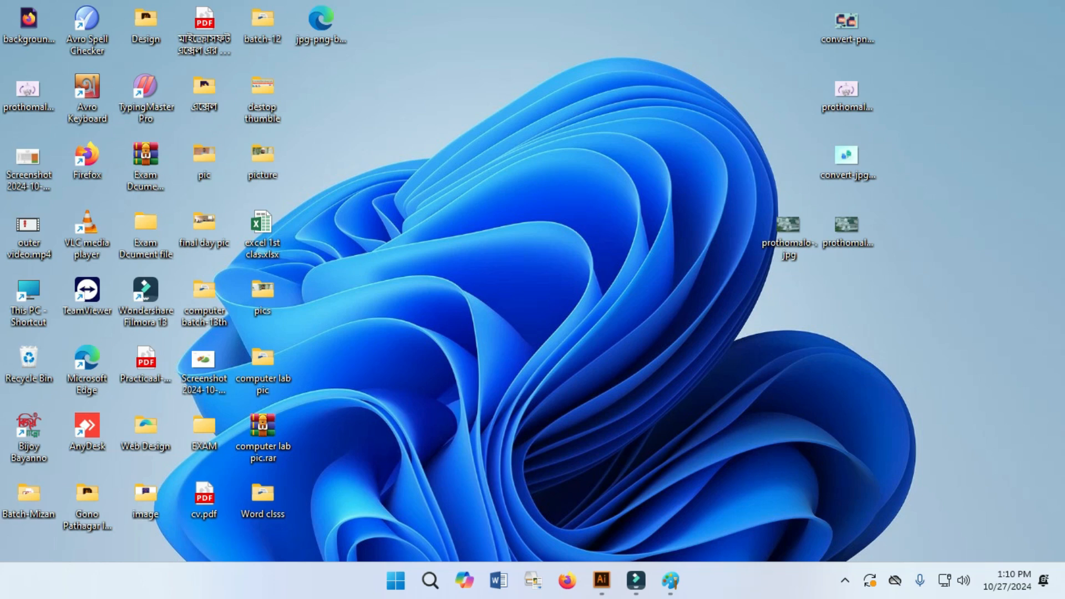
# Step: Save the High Court image from Paint to the Desktop as a PNG picture named prothomalo-.png and return to the desktop
pyautogui.click(670, 581)
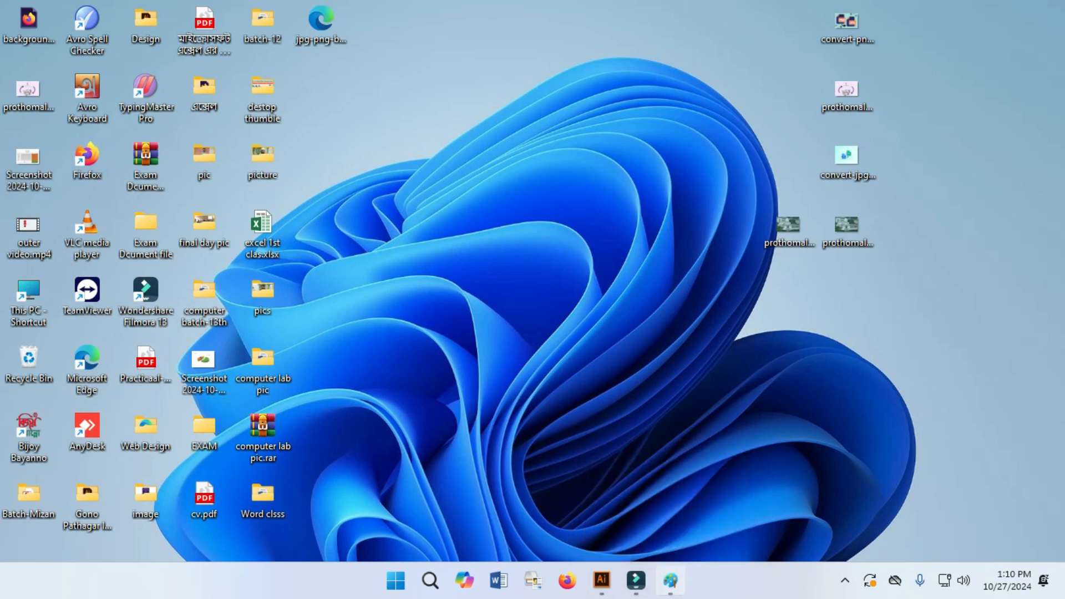
pyautogui.click(19, 34)
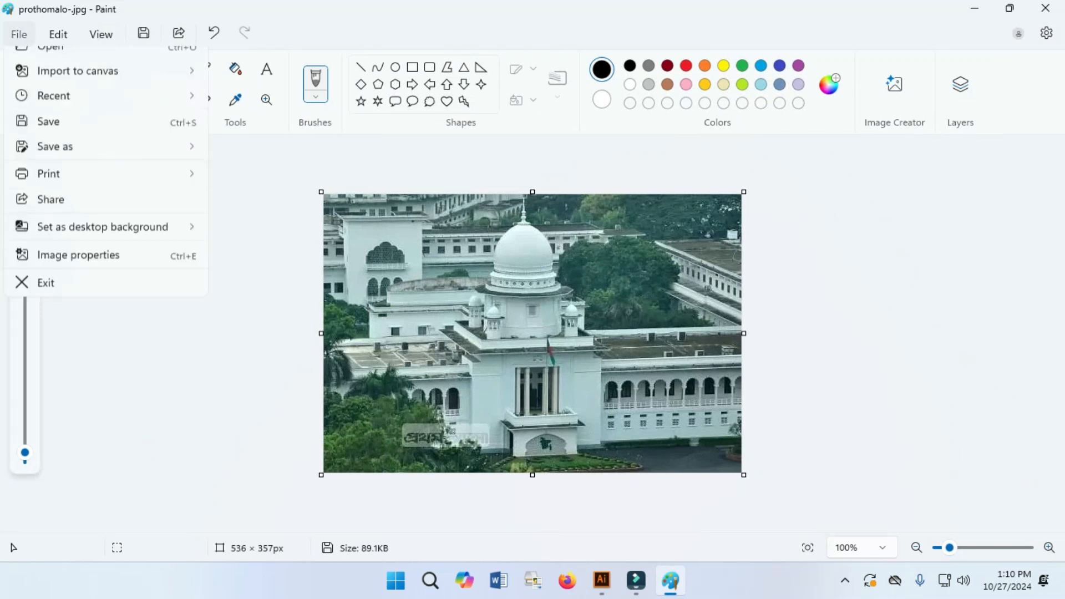
pyautogui.moveTo(55, 188)
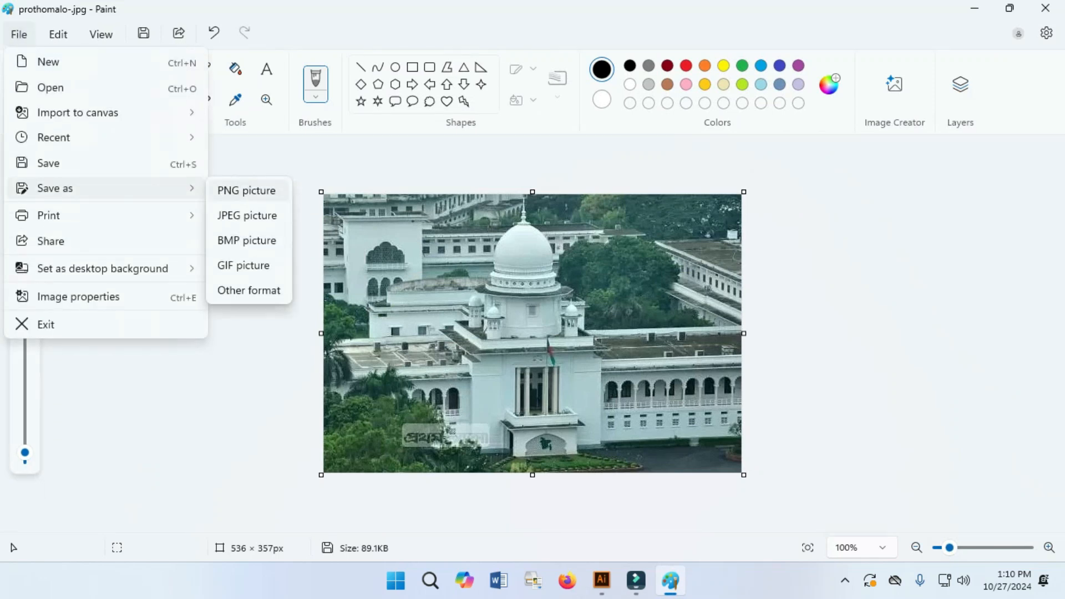
pyautogui.click(246, 190)
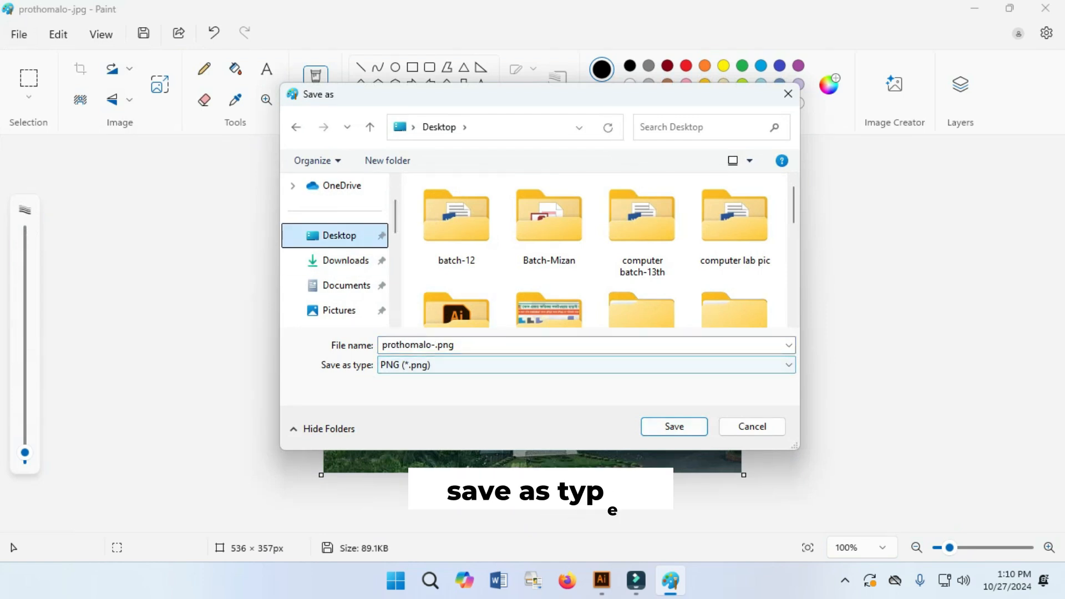
pyautogui.press('Return')
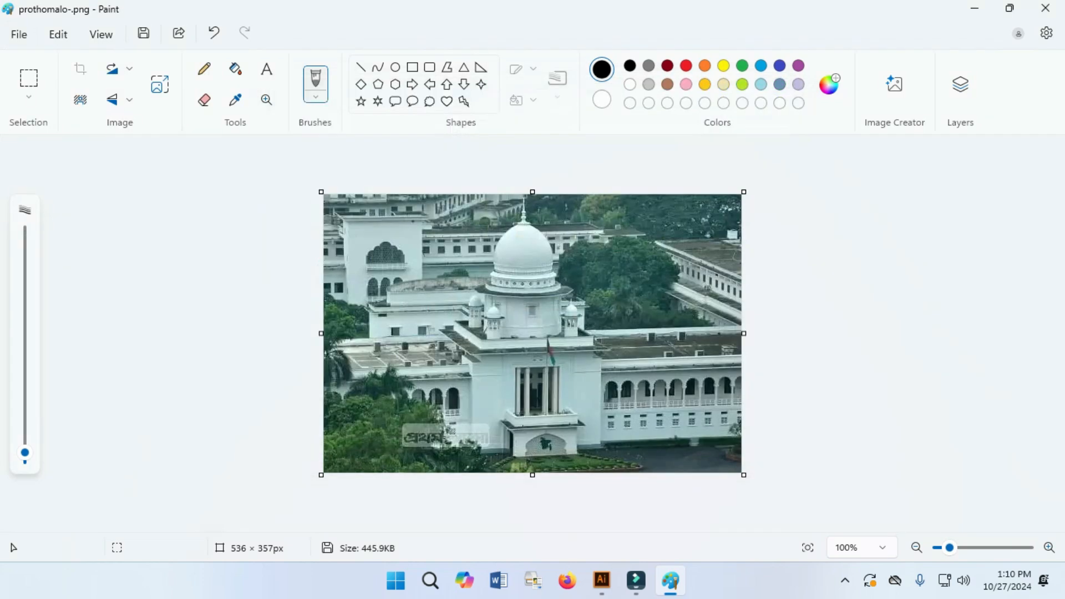
pyautogui.click(974, 7)
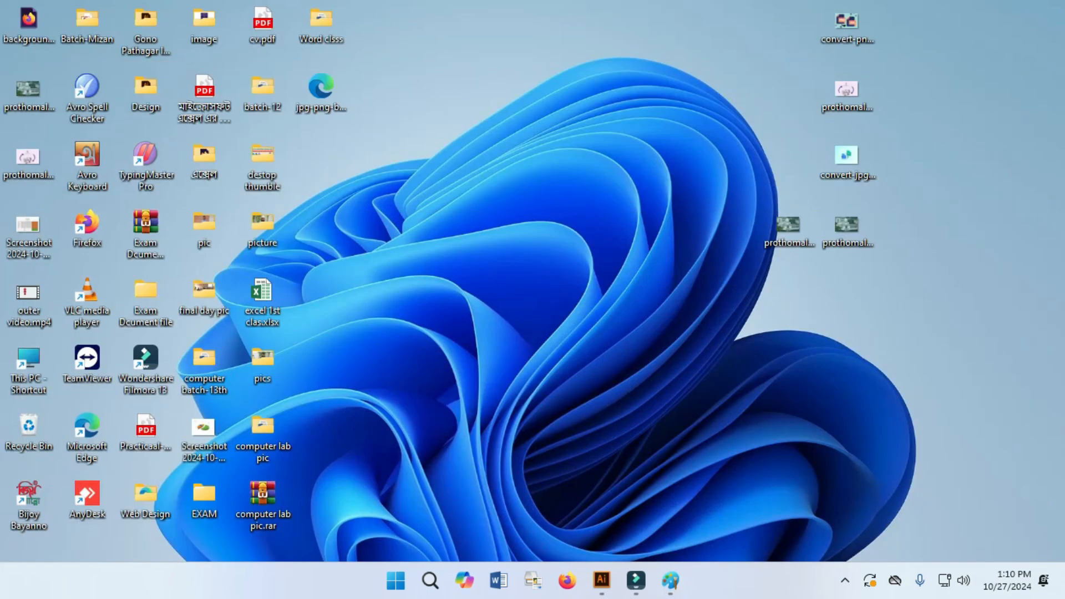
# Step: Move prothomalo-.png directly below the prothomalo-.jpg file on the desktop and select the WebP, JPG and PNG versions together
pyautogui.moveTo(27, 89); pyautogui.dragTo(788, 292)
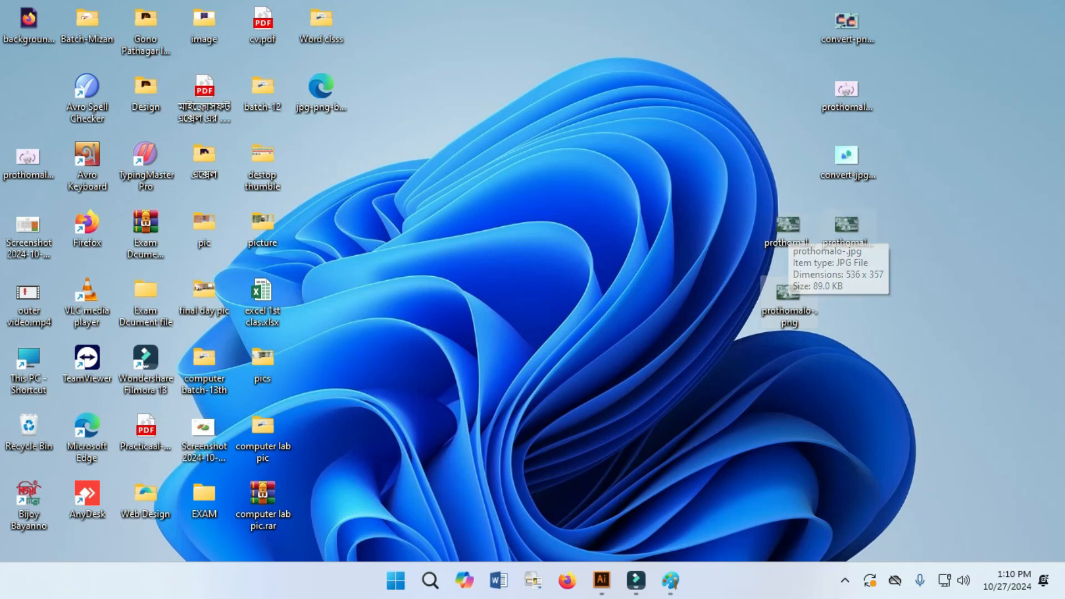
pyautogui.click(846, 226)
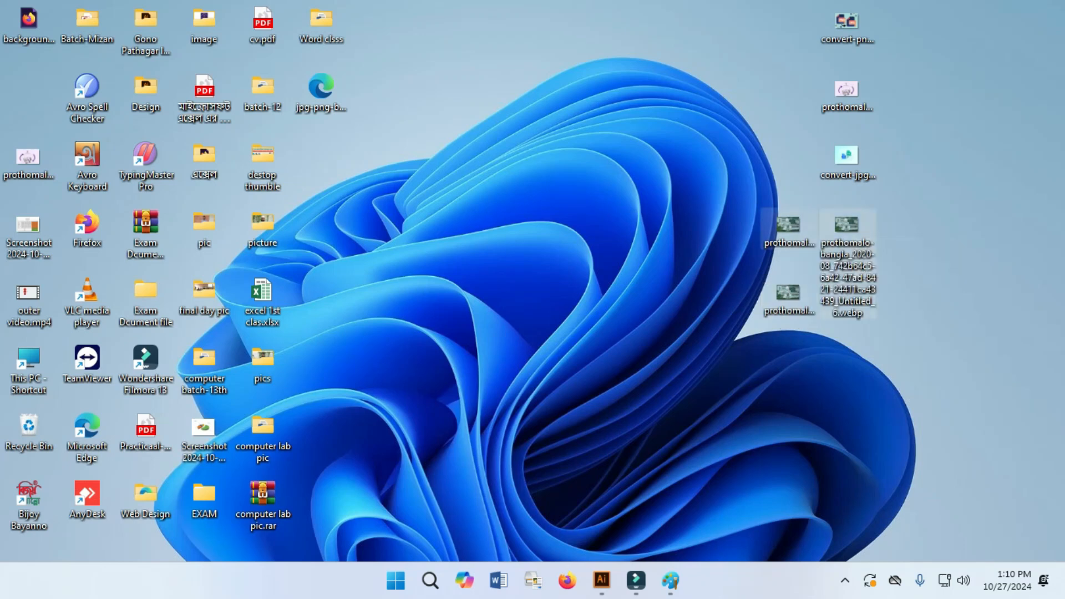
pyautogui.moveTo(744, 211); pyautogui.dragTo(901, 331)
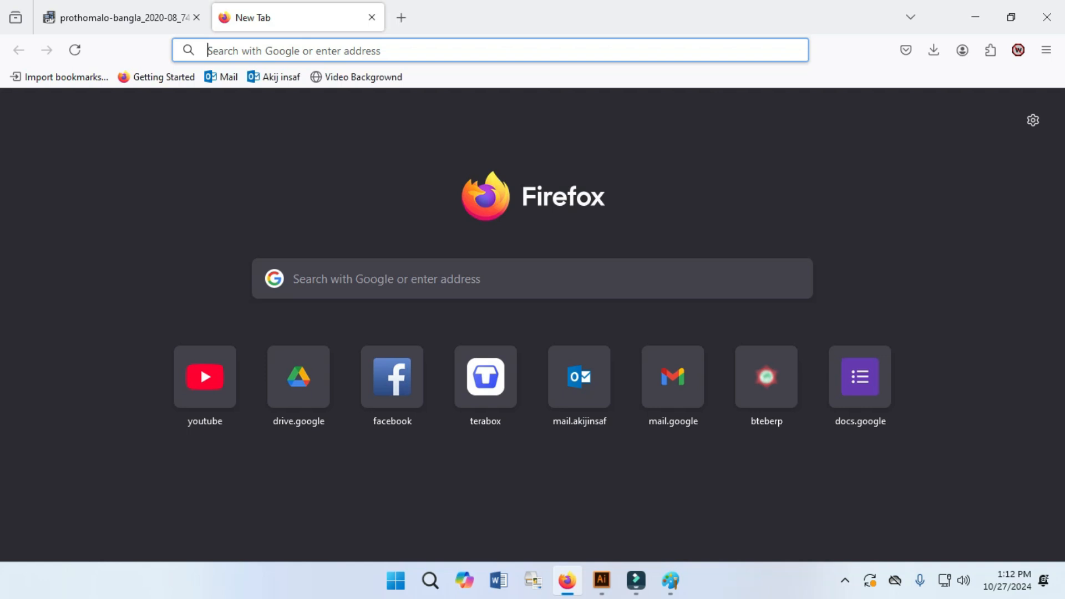
# Step: Search the web in Firefox for "PNG TO JPGE"
pyautogui.press('Down')
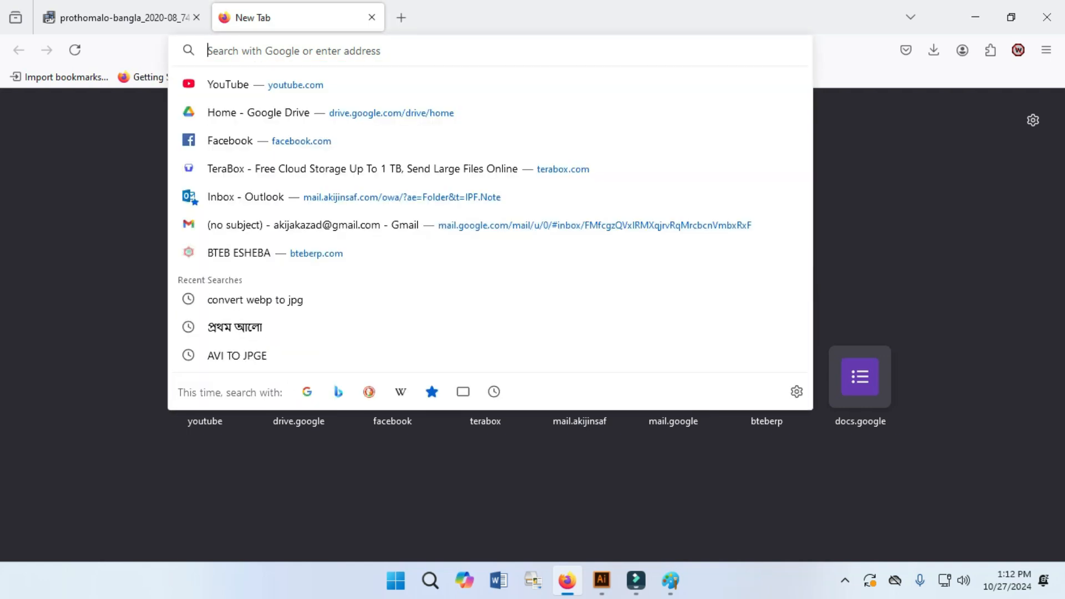
pyautogui.write('PNG TO J')
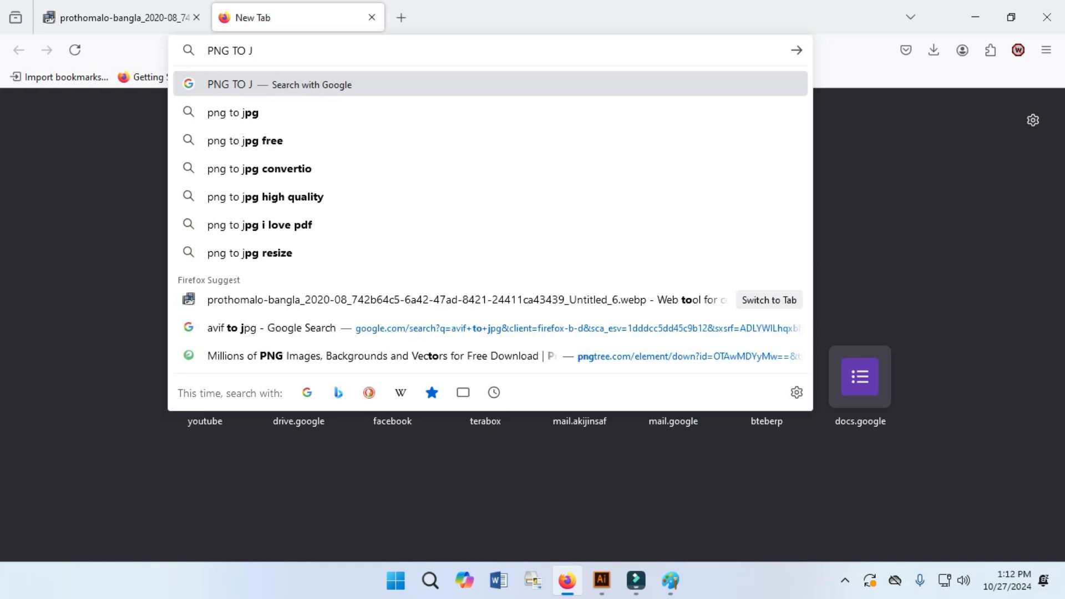
pyautogui.write('PGE')
pyautogui.press('Return')
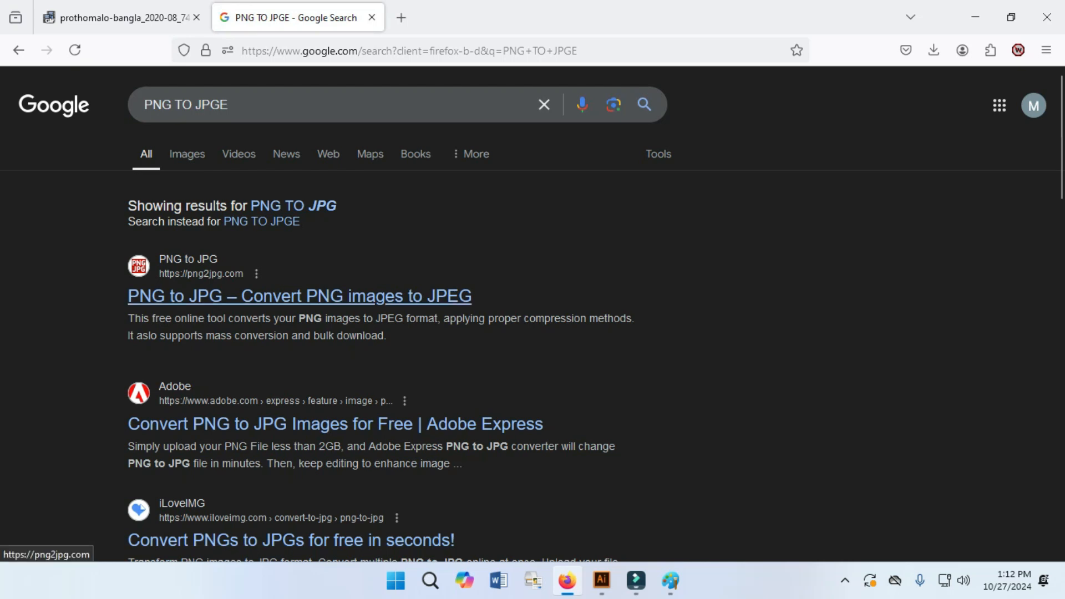
# Step: Look through the search results and open the png2jpg.com converter for PNG to JPG images
pyautogui.scroll(-4, 388, 311)
pyautogui.scroll(1, 388, 332)
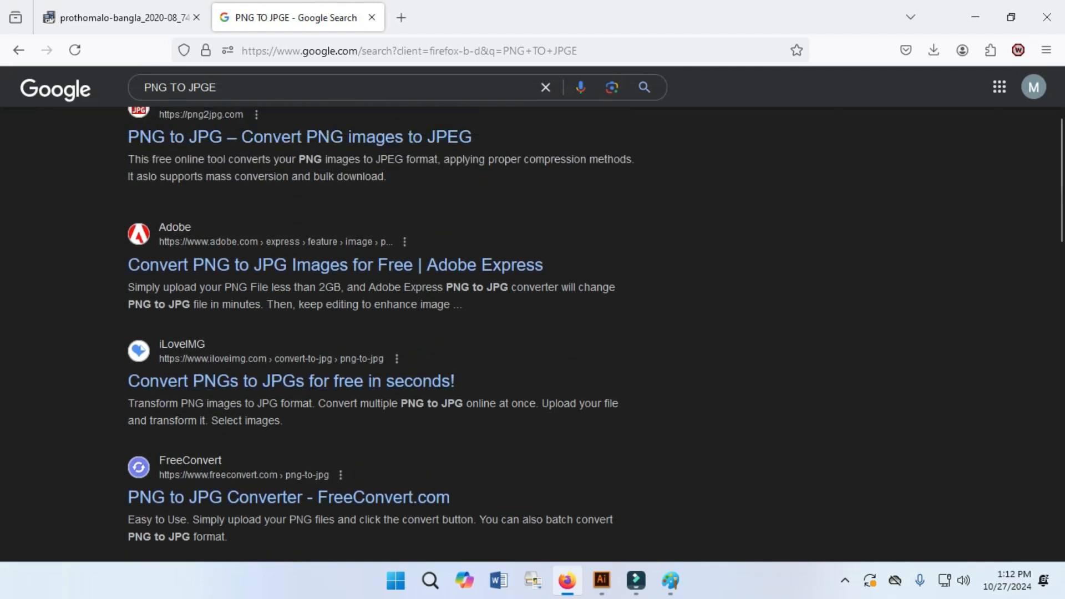
pyautogui.scroll(2, 388, 311)
pyautogui.click(300, 295)
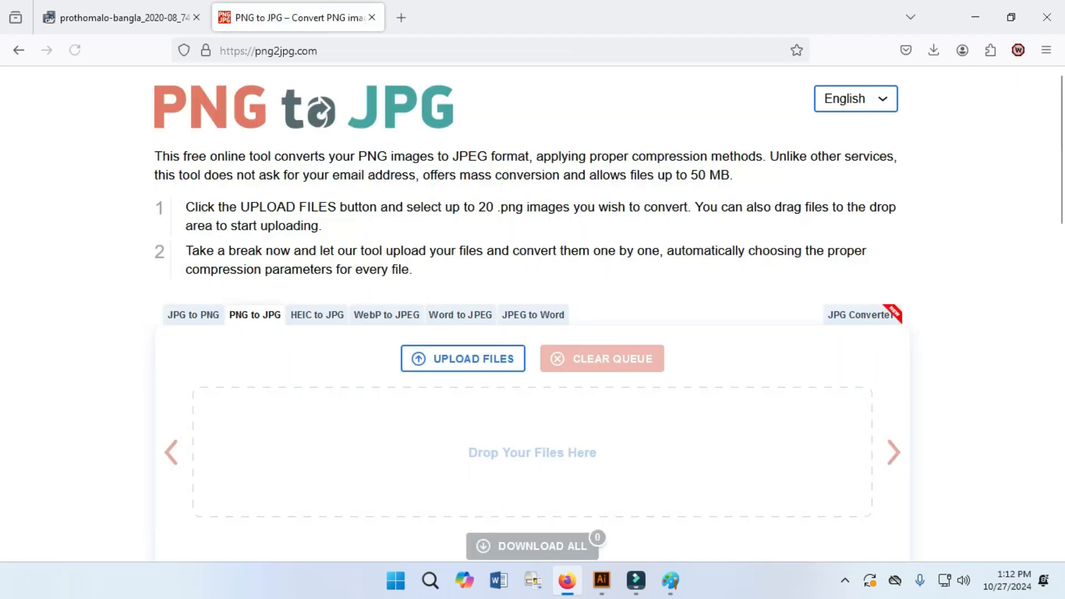
# Step: Upload Screenshot 2024-10-19 103642.png from the Desktop to the PNG to JPG converter
pyautogui.click(462, 358)
pyautogui.scroll(-5, 532, 343)
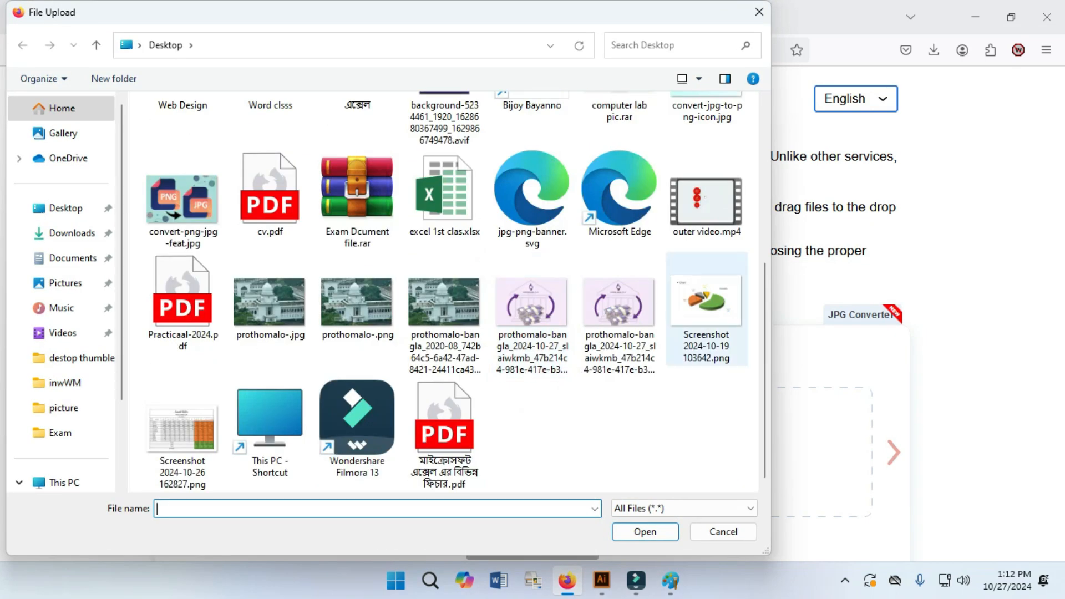
pyautogui.click(700, 317)
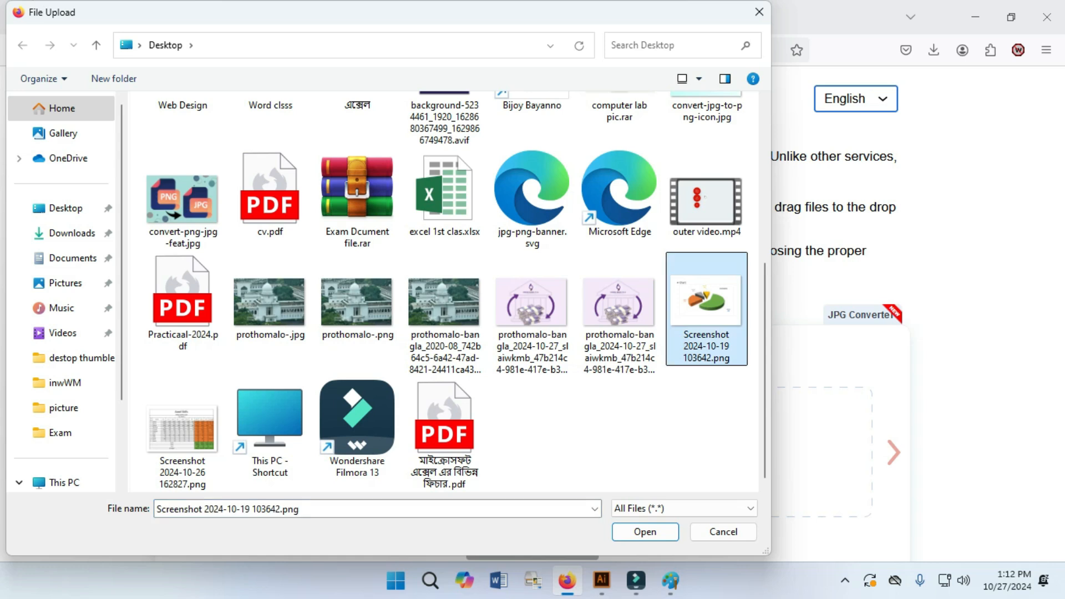
pyautogui.doubleClick(700, 316)
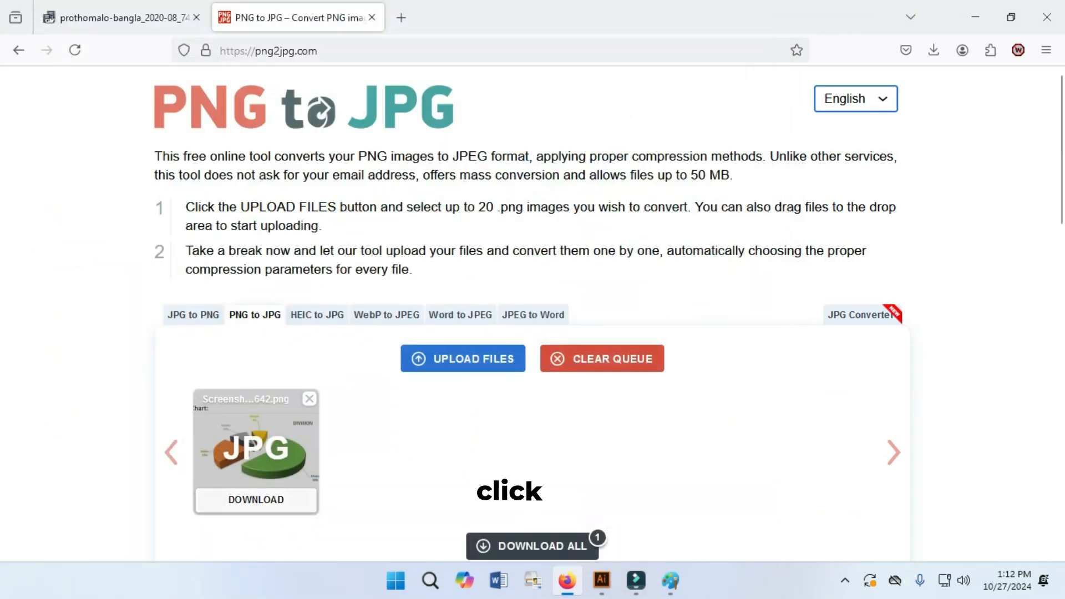
# Step: Download the converted JPG screenshot and view it from the Downloads folder, closing the image and folder windows when done
pyautogui.scroll(-3, 532, 313)
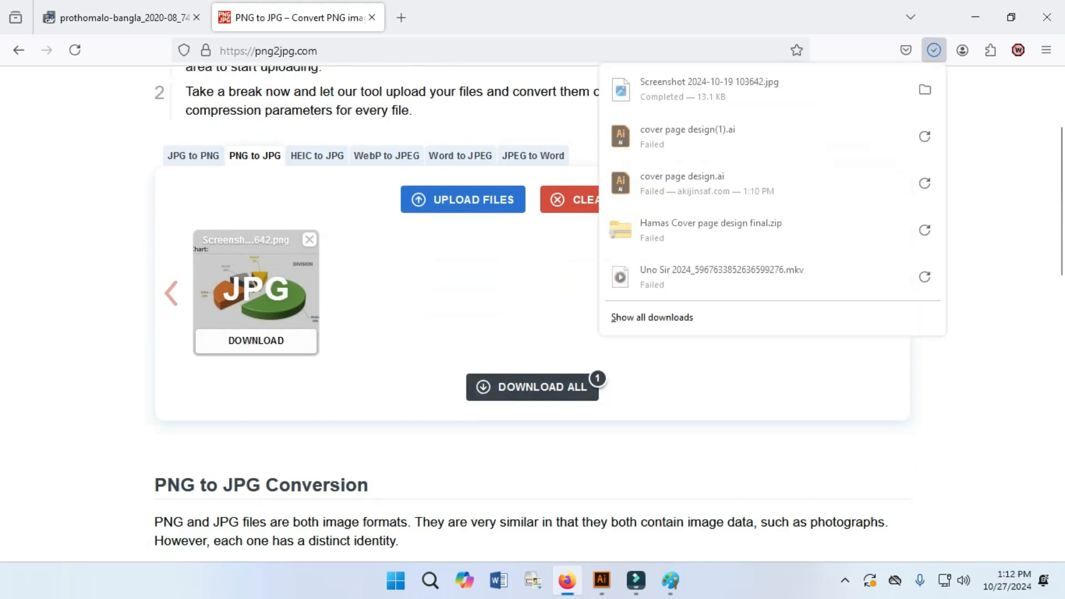
pyautogui.click(925, 90)
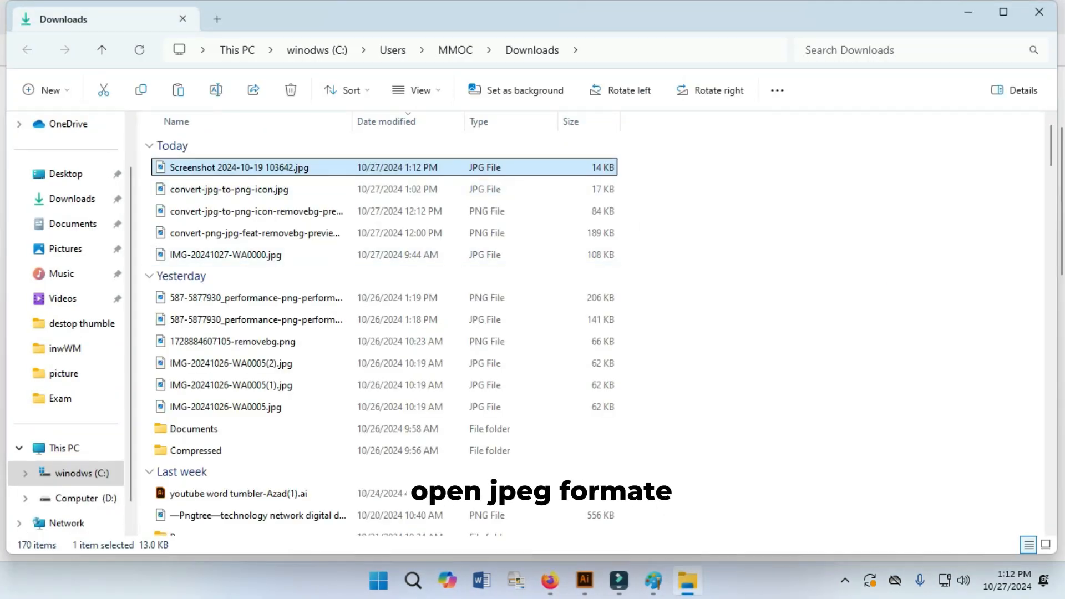
pyautogui.press('Return')
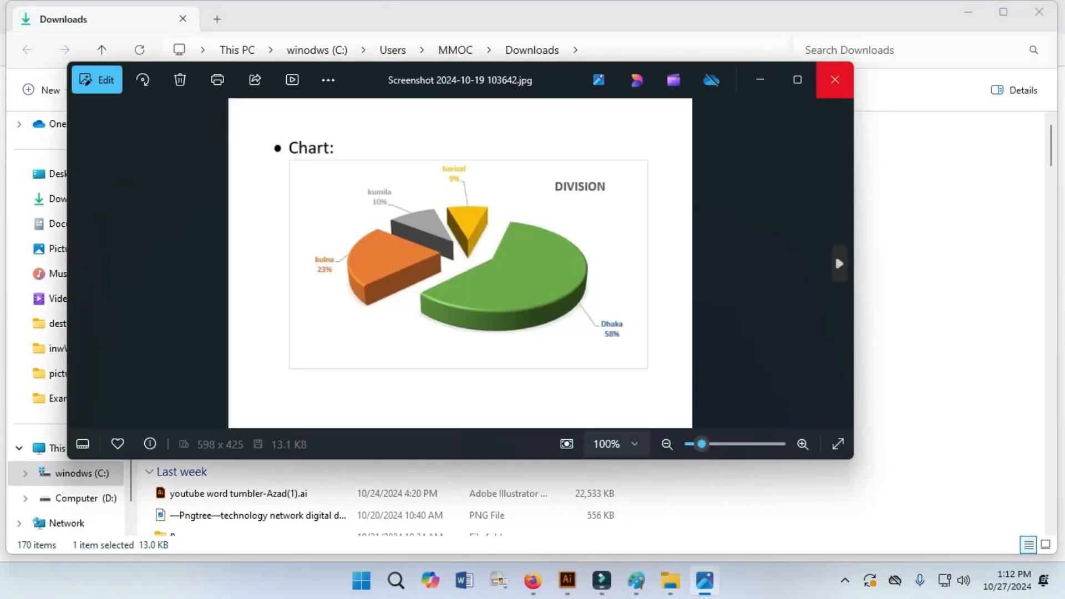
pyautogui.hotkey('alt', 'F4')
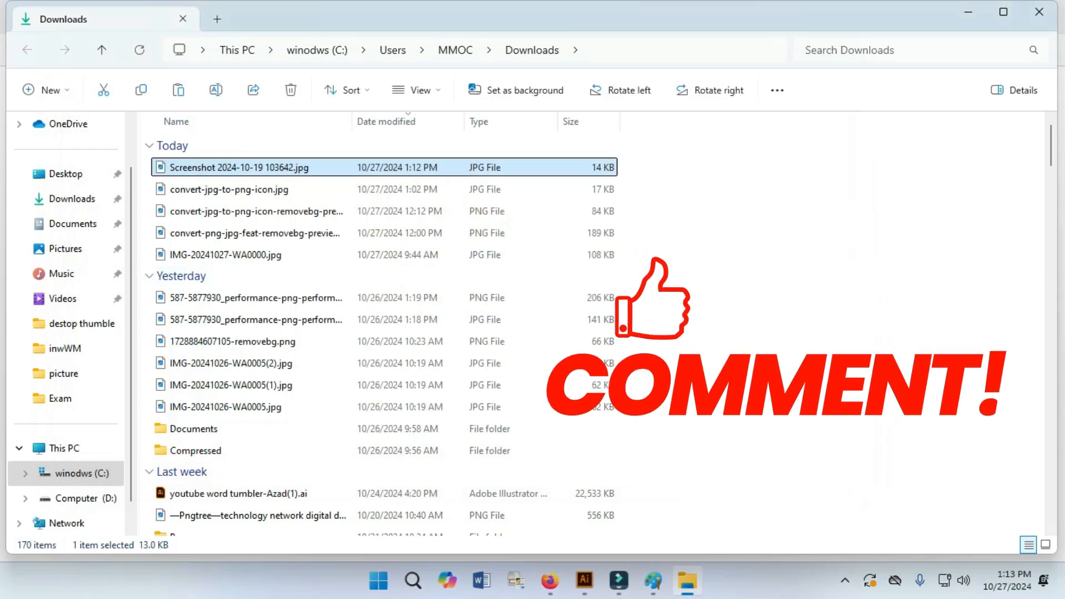
pyautogui.click(1039, 12)
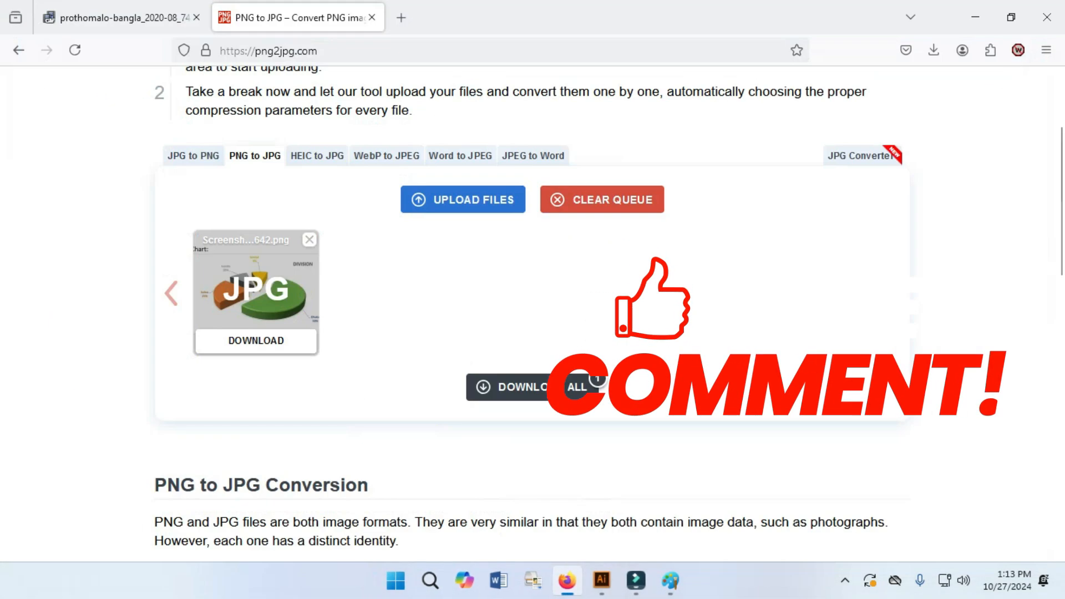